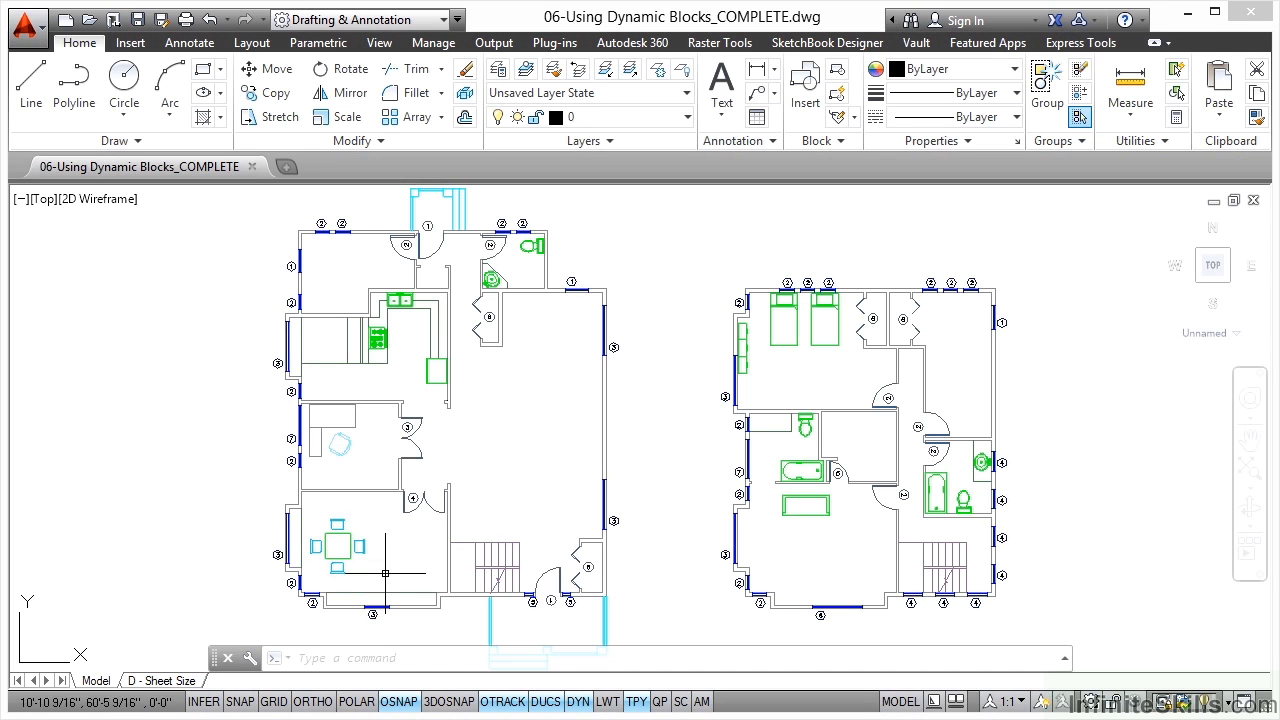
Stretch the dynamic window block in the dining room's lower bay from its right end to about double its width.
{"action": "scroll", "coordinate": [369, 572], "scroll_direction": "up", "scroll_amount": 5}
{"action": "middle_click_drag", "start_coordinate": [371, 551], "coordinate": [514, 395]}
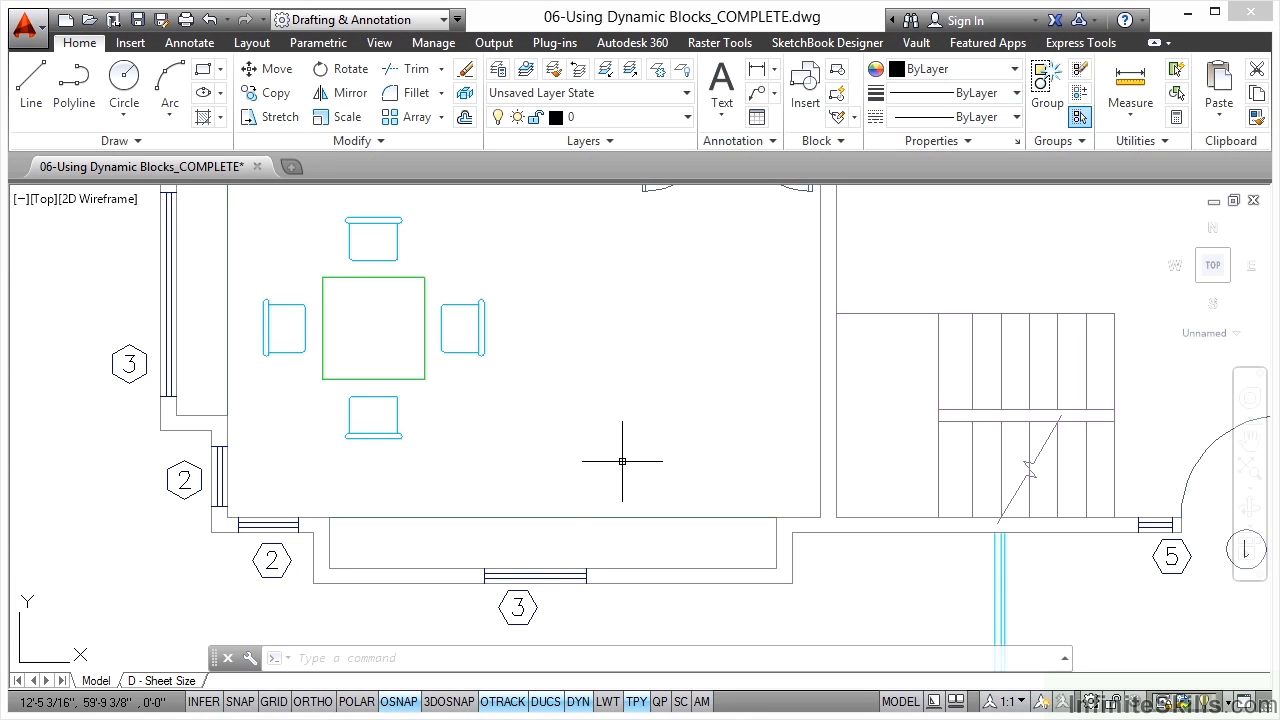
{"action": "left_click", "coordinate": [551, 573]}
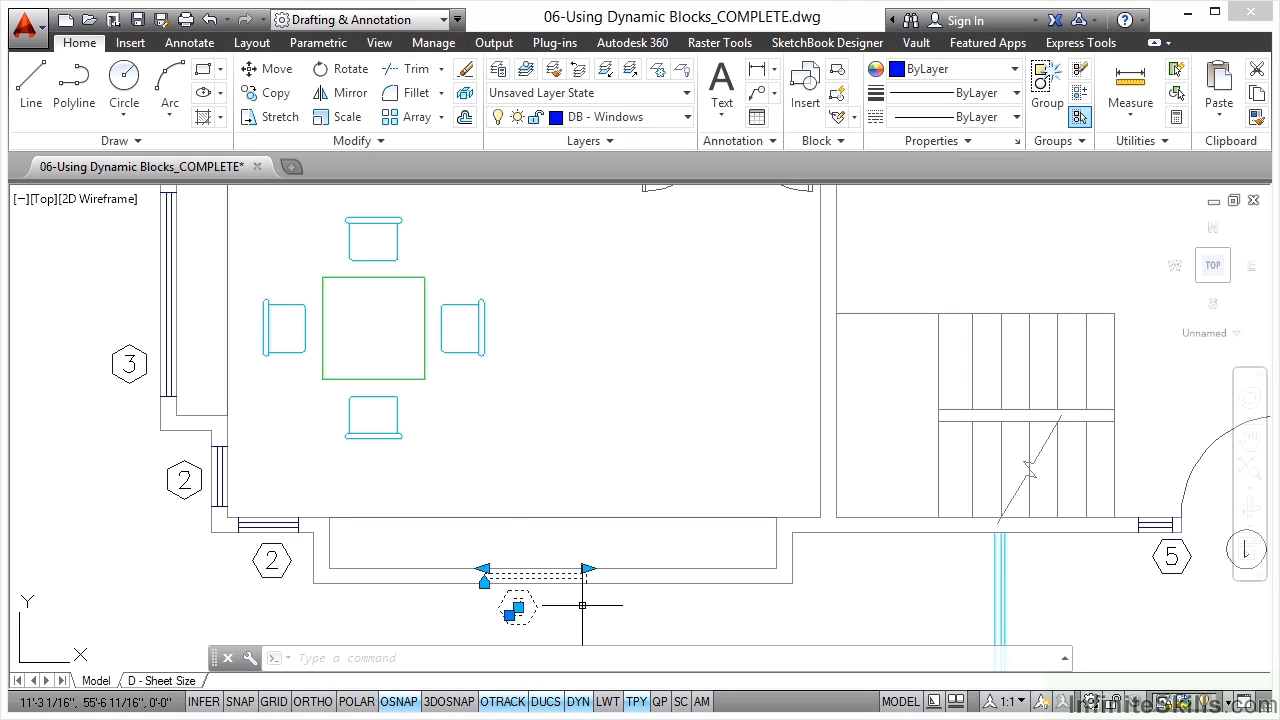
{"action": "scroll", "coordinate": [571, 596], "scroll_direction": "up", "scroll_amount": 3}
{"action": "middle_click_drag", "start_coordinate": [571, 591], "coordinate": [683, 437]}
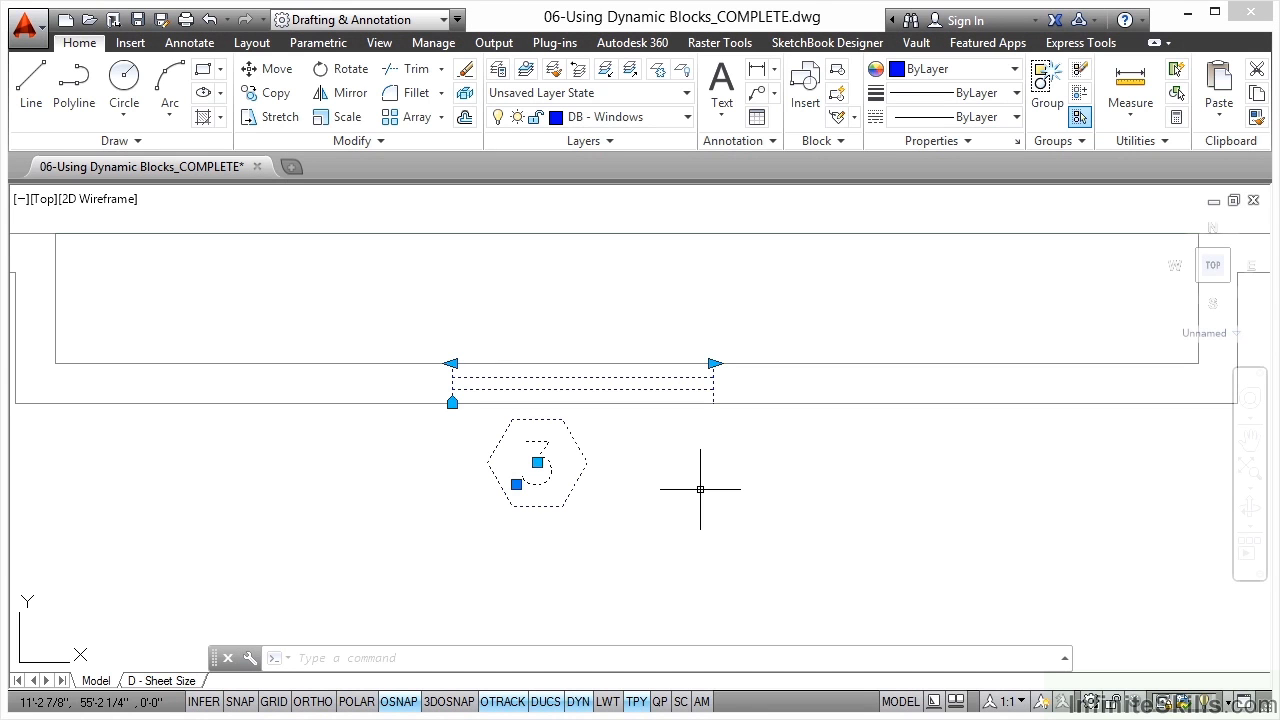
{"action": "left_click", "coordinate": [713, 363]}
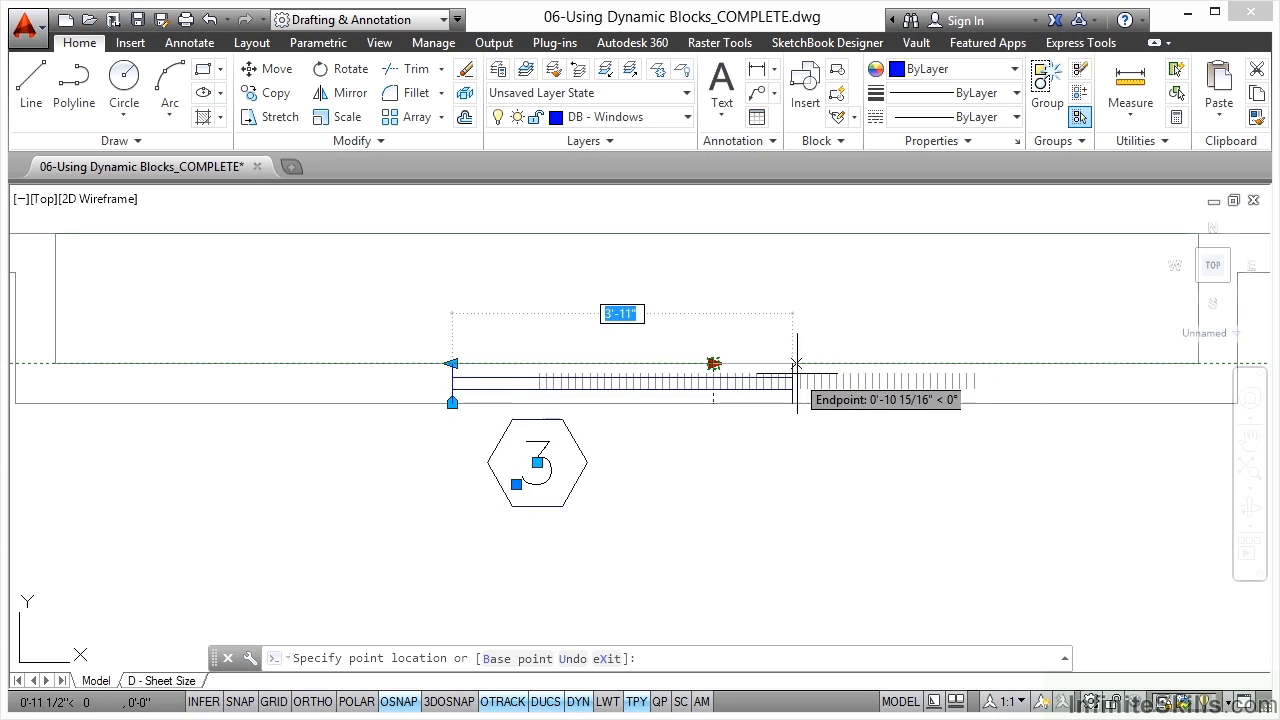
{"action": "left_click", "coordinate": [974, 363]}
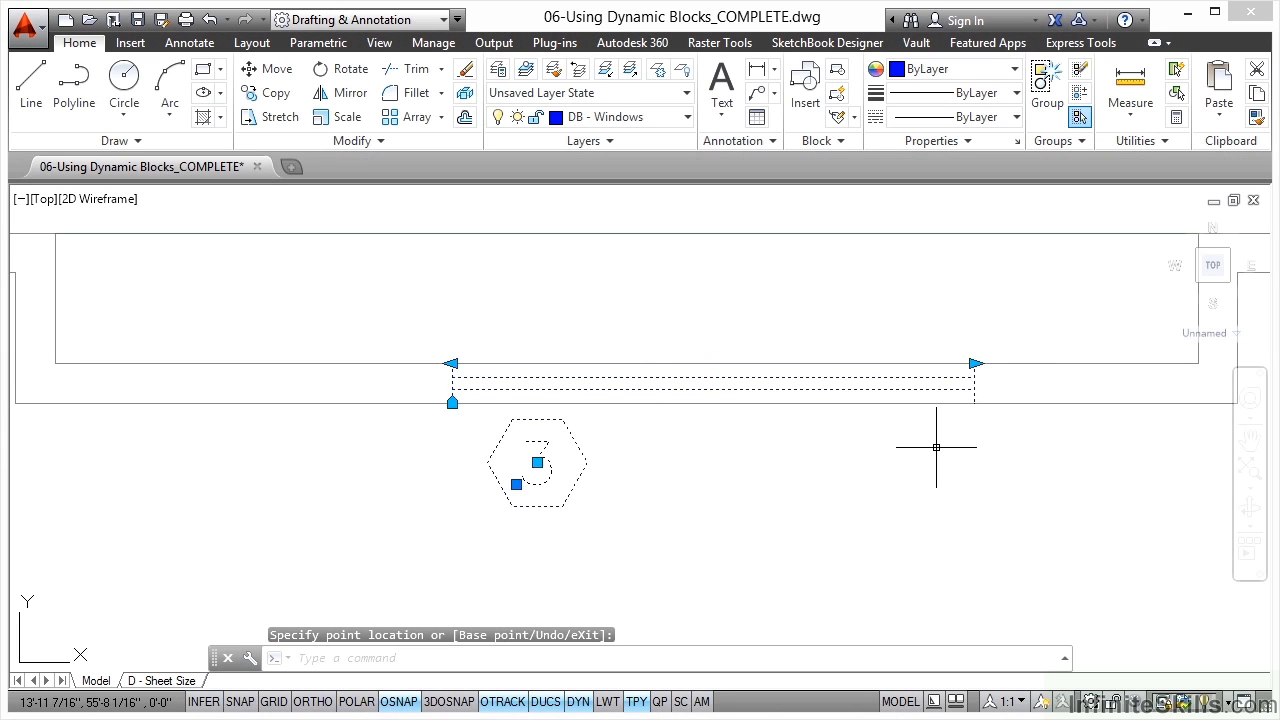
{"action": "key", "text": "Escape"}
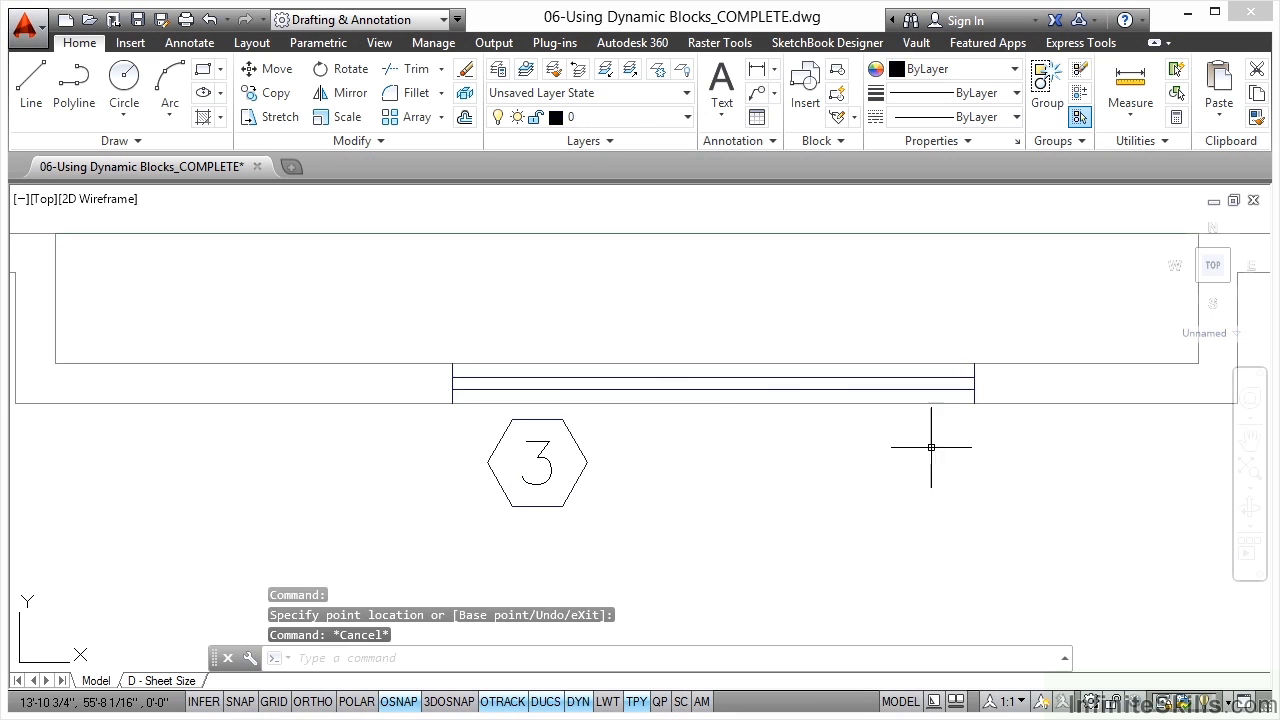
Stretch the dining table block to the right until four chairs fit along each long side.
{"action": "scroll", "coordinate": [931, 447], "scroll_direction": "down", "scroll_amount": 3}
{"action": "mouse_move", "coordinate": [655, 349]}
{"action": "middle_mouse_down"}
{"action": "mouse_move", "coordinate": [796, 350]}
{"action": "mouse_move", "coordinate": [703, 506]}
{"action": "middle_mouse_up"}
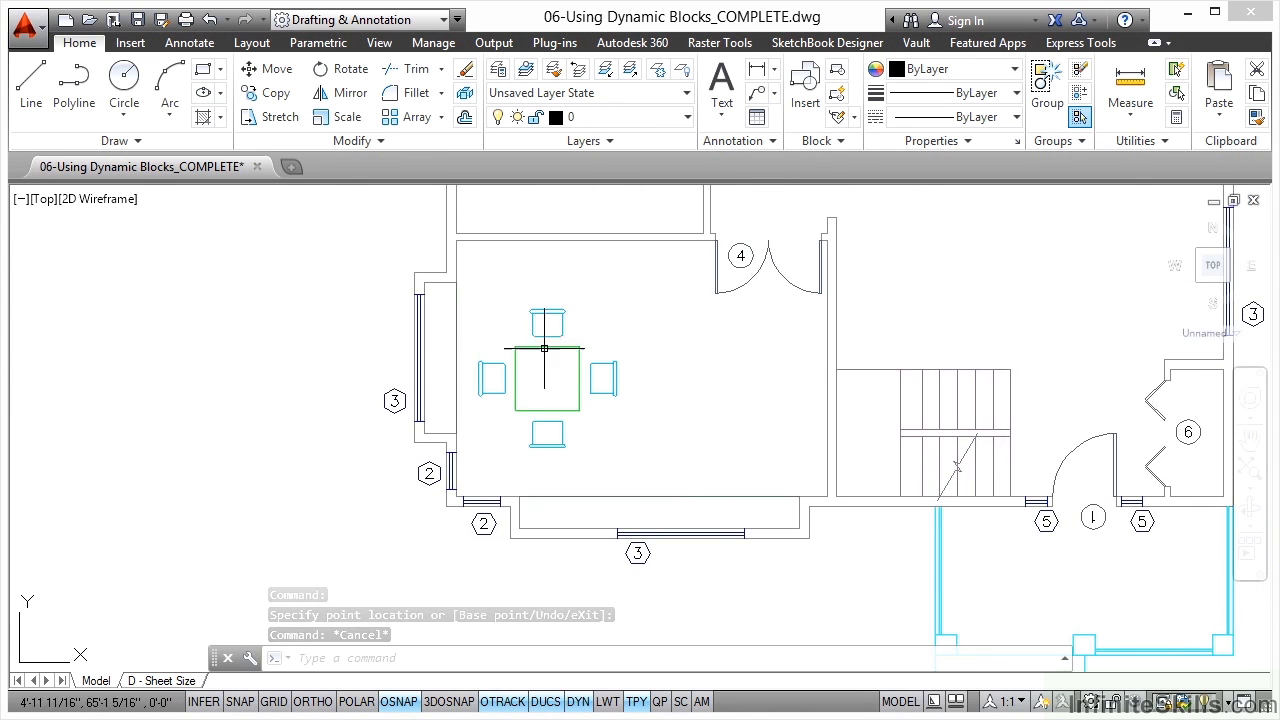
{"action": "scroll", "coordinate": [577, 409], "scroll_direction": "up", "scroll_amount": 3}
{"action": "middle_click_drag", "start_coordinate": [600, 400], "coordinate": [449, 489]}
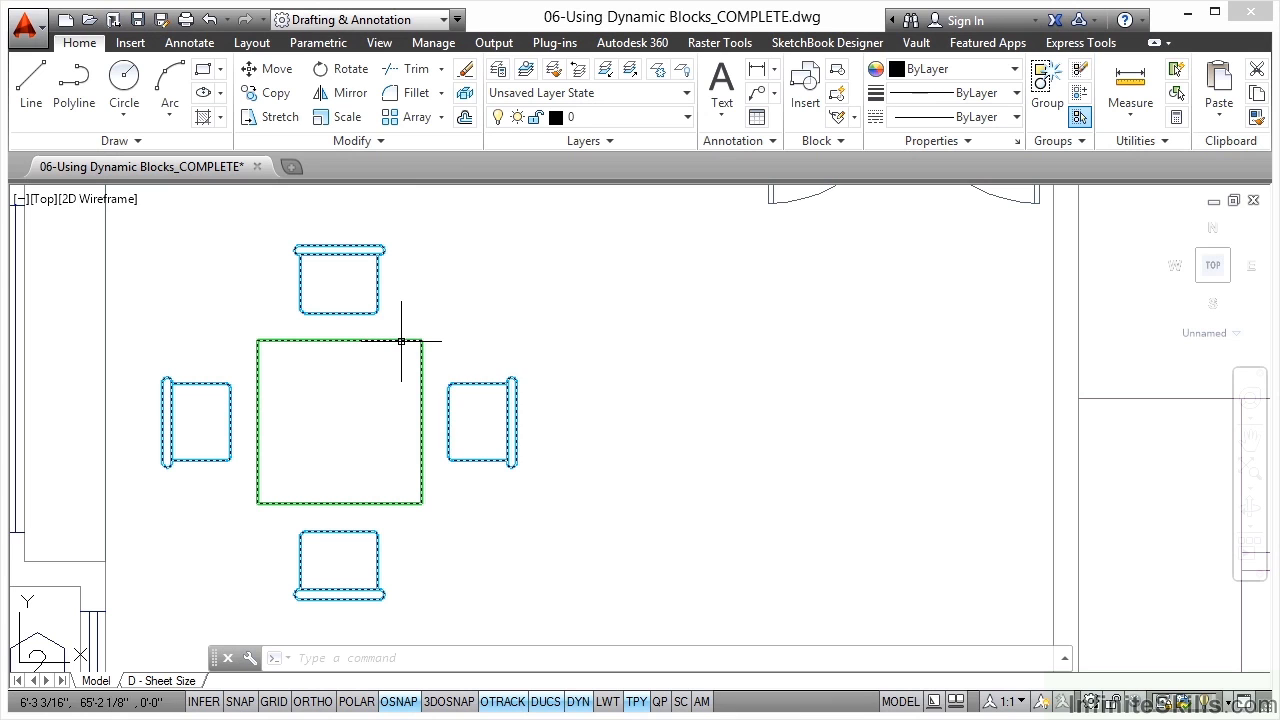
{"action": "mouse_move", "coordinate": [401, 341]}
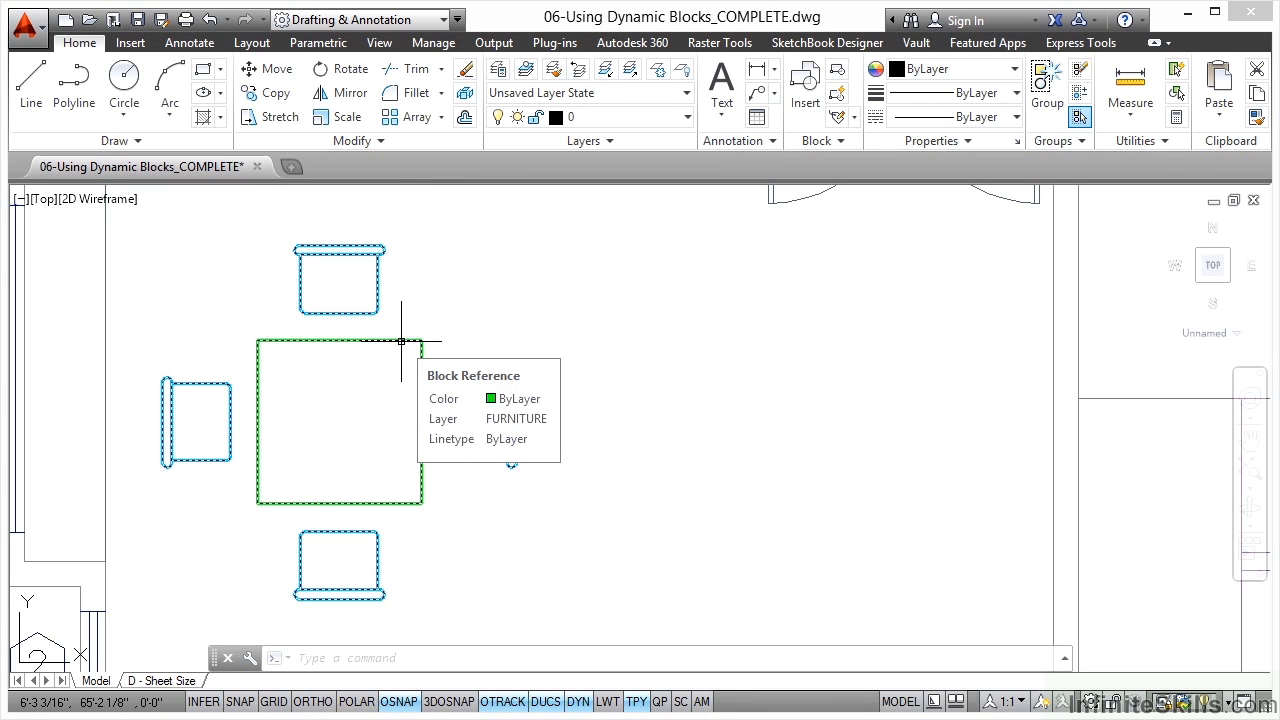
{"action": "left_click", "coordinate": [401, 341]}
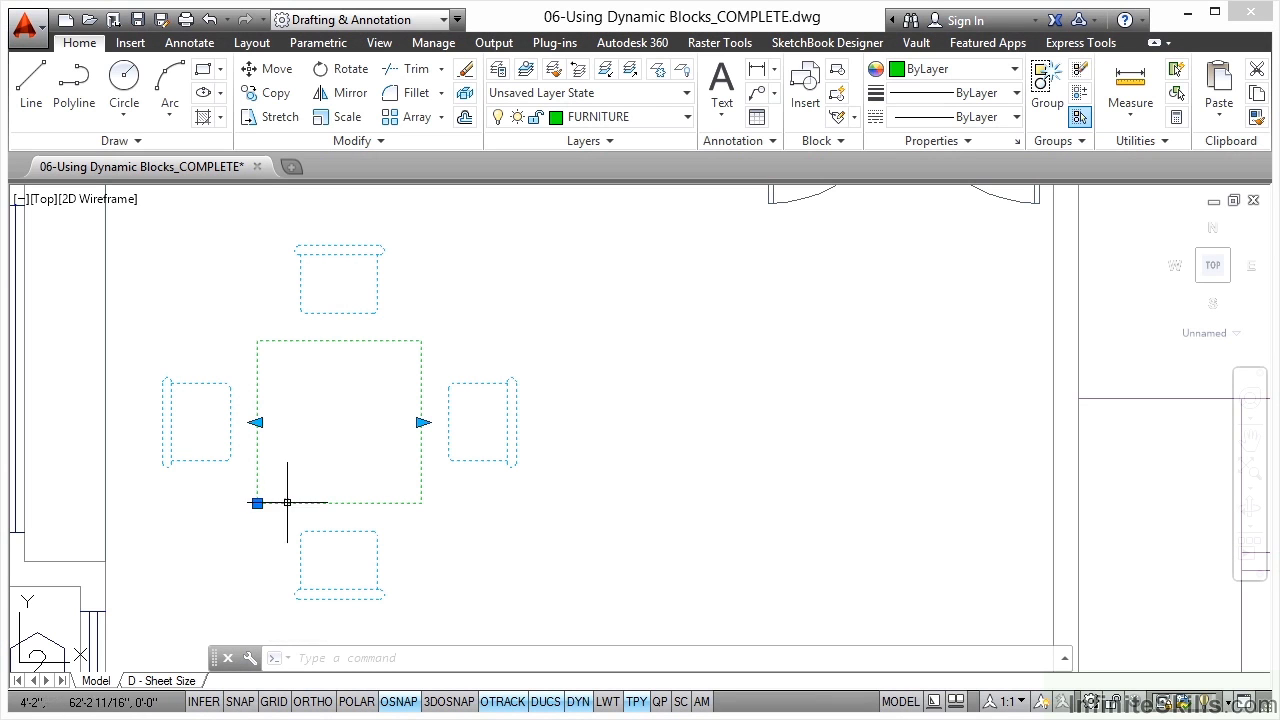
{"action": "left_click", "coordinate": [421, 422]}
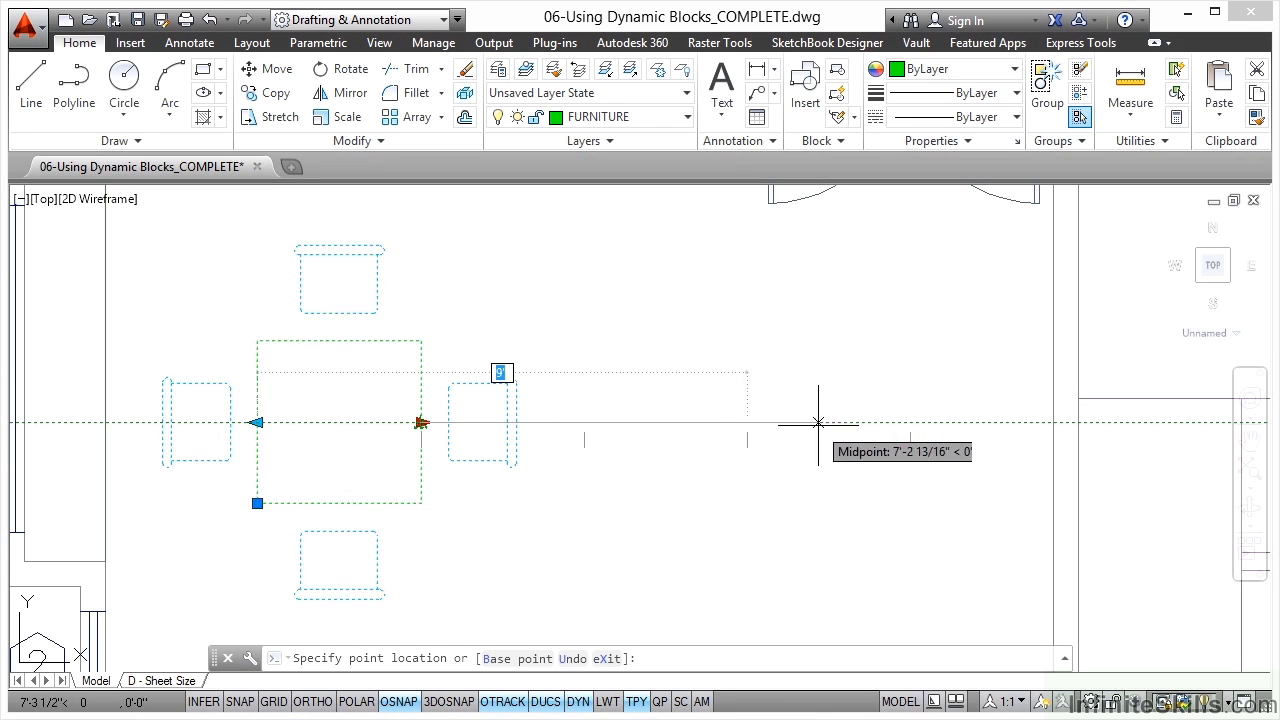
{"action": "left_click", "coordinate": [910, 423]}
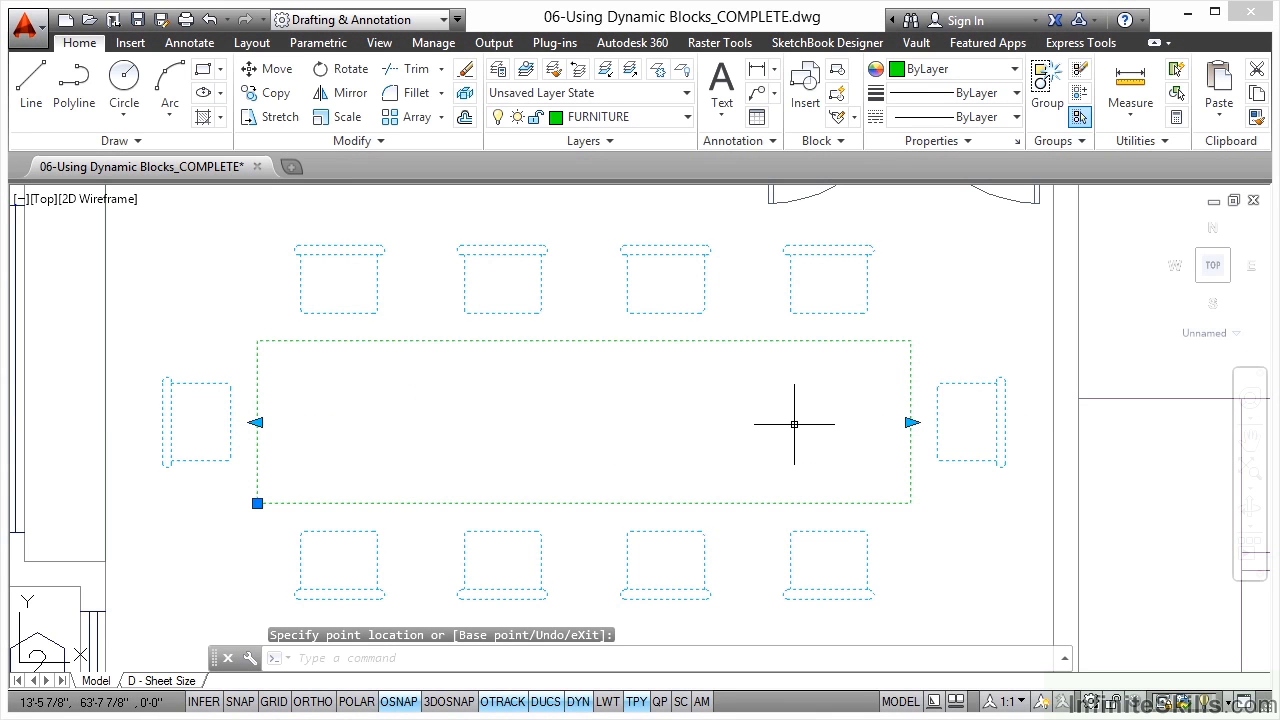
{"action": "key", "text": "Escape"}
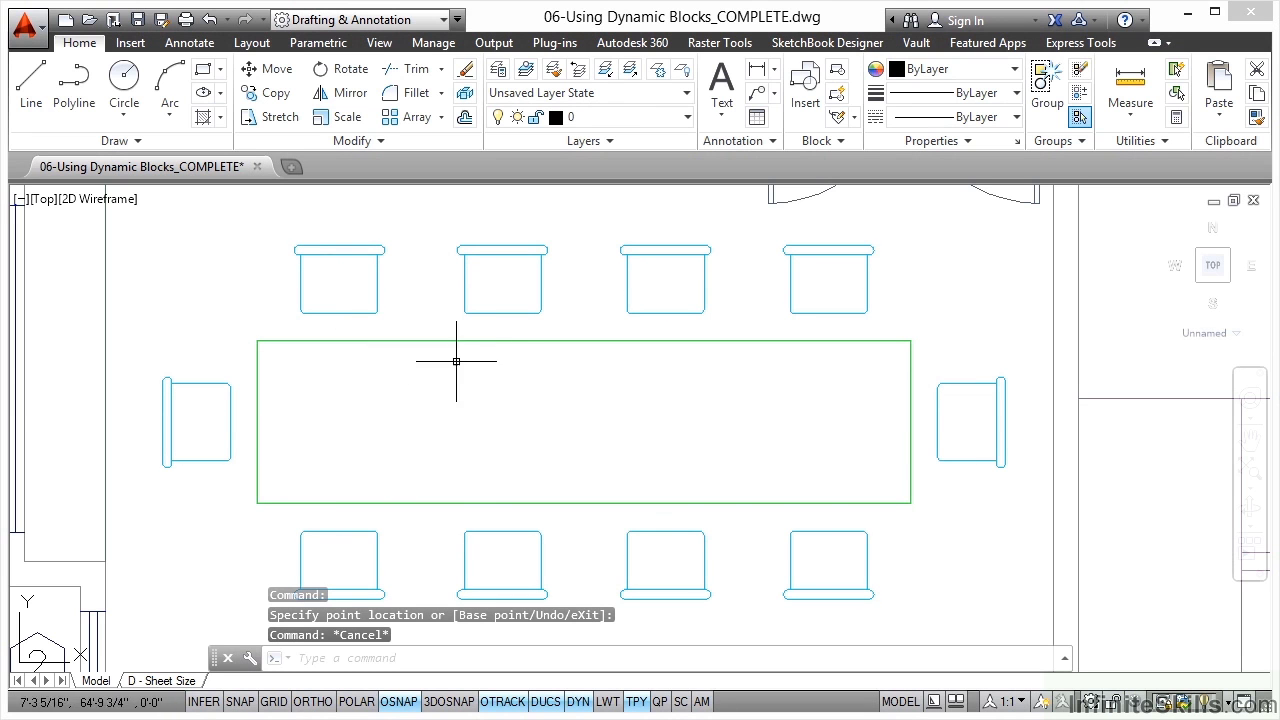
Make Appliances the current layer for work in the upper-floor bathroom beside window 7.
{"action": "middle_click", "coordinate": [522, 367]}
{"action": "middle_click", "coordinate": [522, 367]}
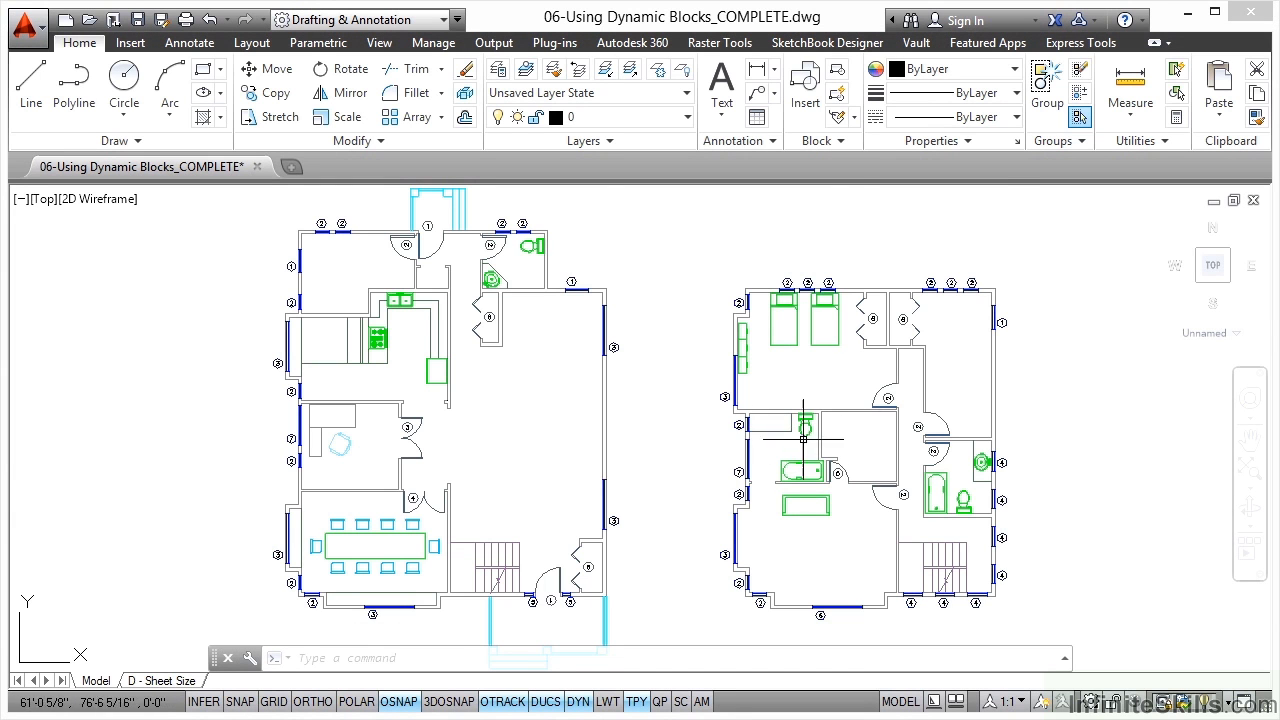
{"action": "scroll", "coordinate": [776, 443], "scroll_direction": "up", "scroll_amount": 5}
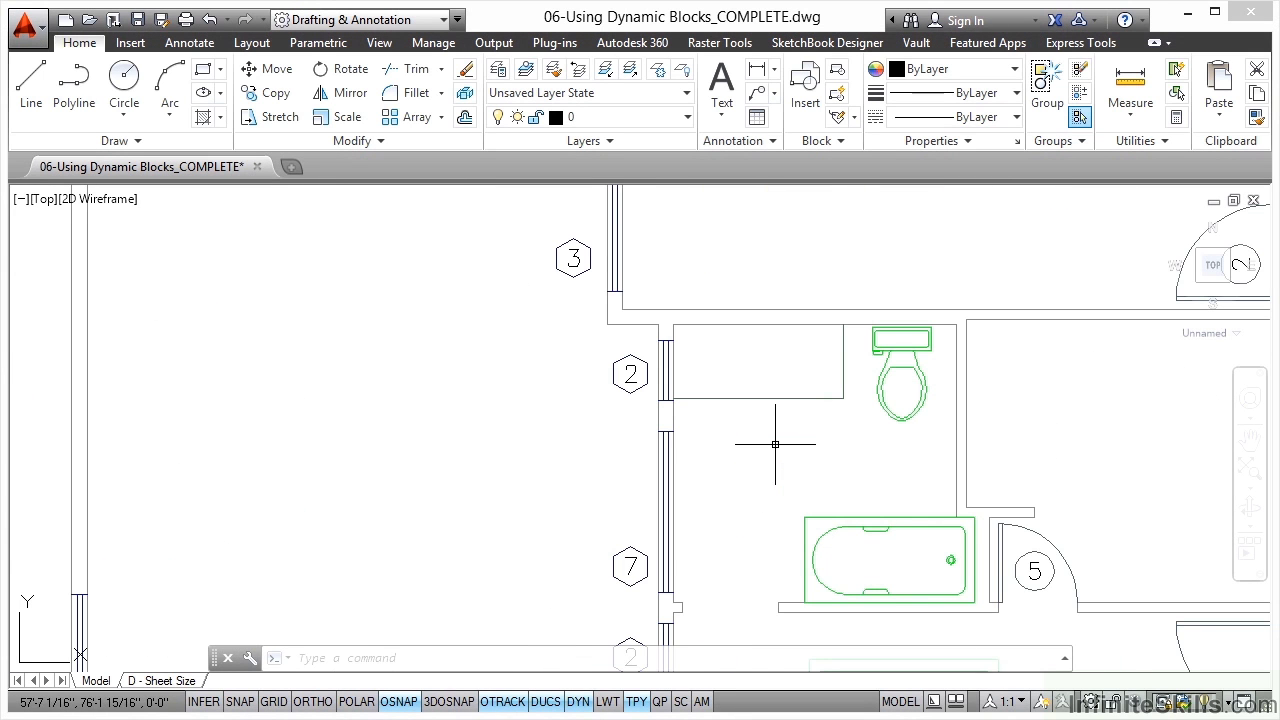
{"action": "left_click", "coordinate": [687, 118]}
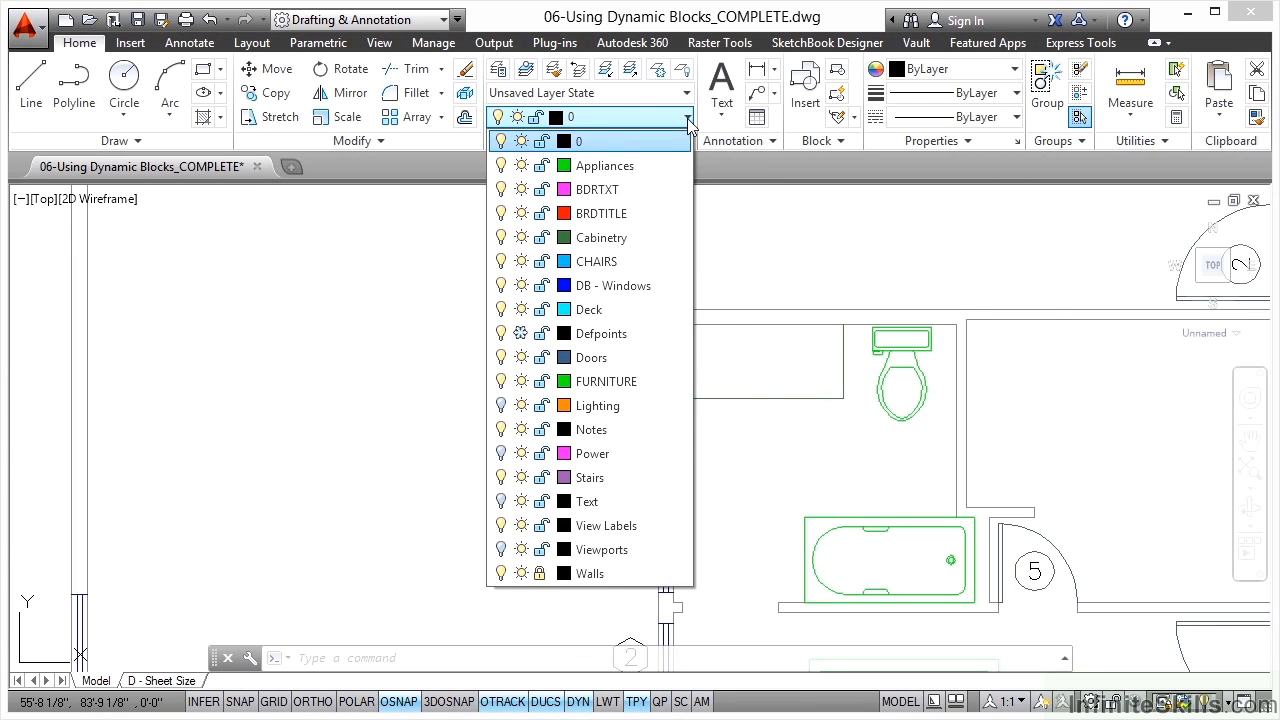
{"action": "left_click", "coordinate": [626, 168]}
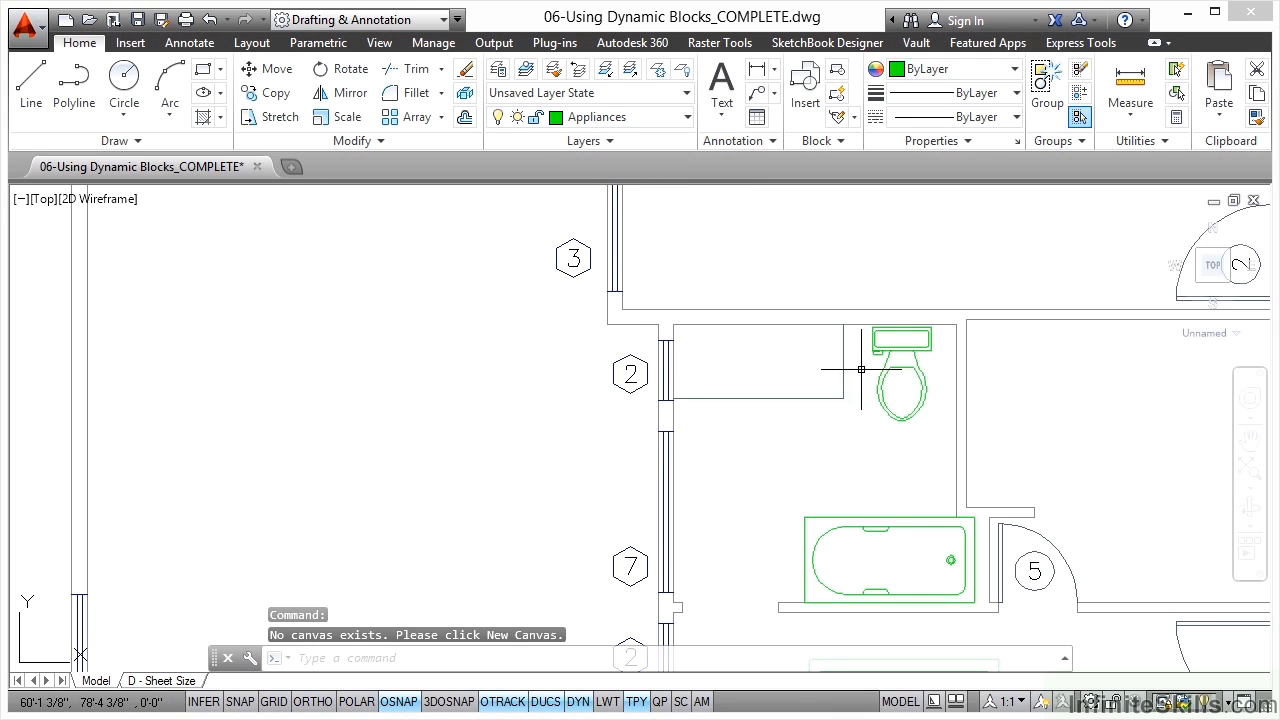
Insert the Basin-DYN block at scale 1 and rotation 0 into the bathroom, just below the counter.
{"action": "mouse_move", "coordinate": [882, 369]}
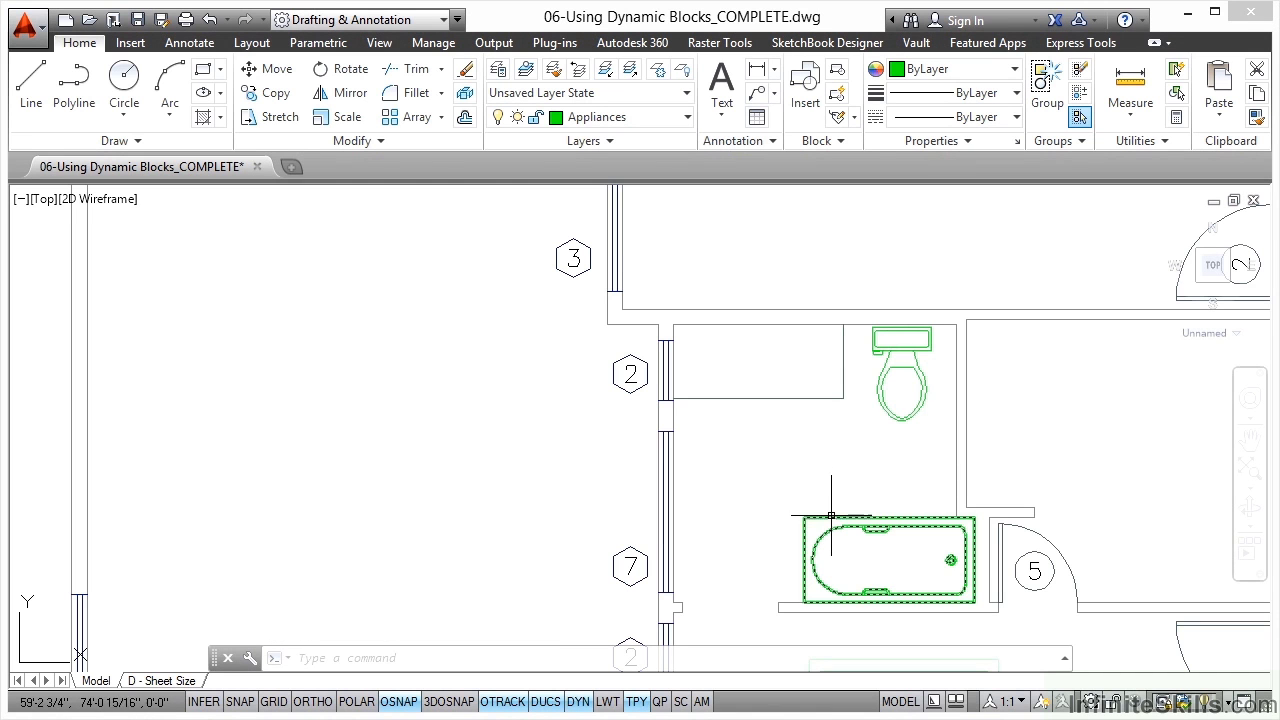
{"action": "mouse_move", "coordinate": [831, 516]}
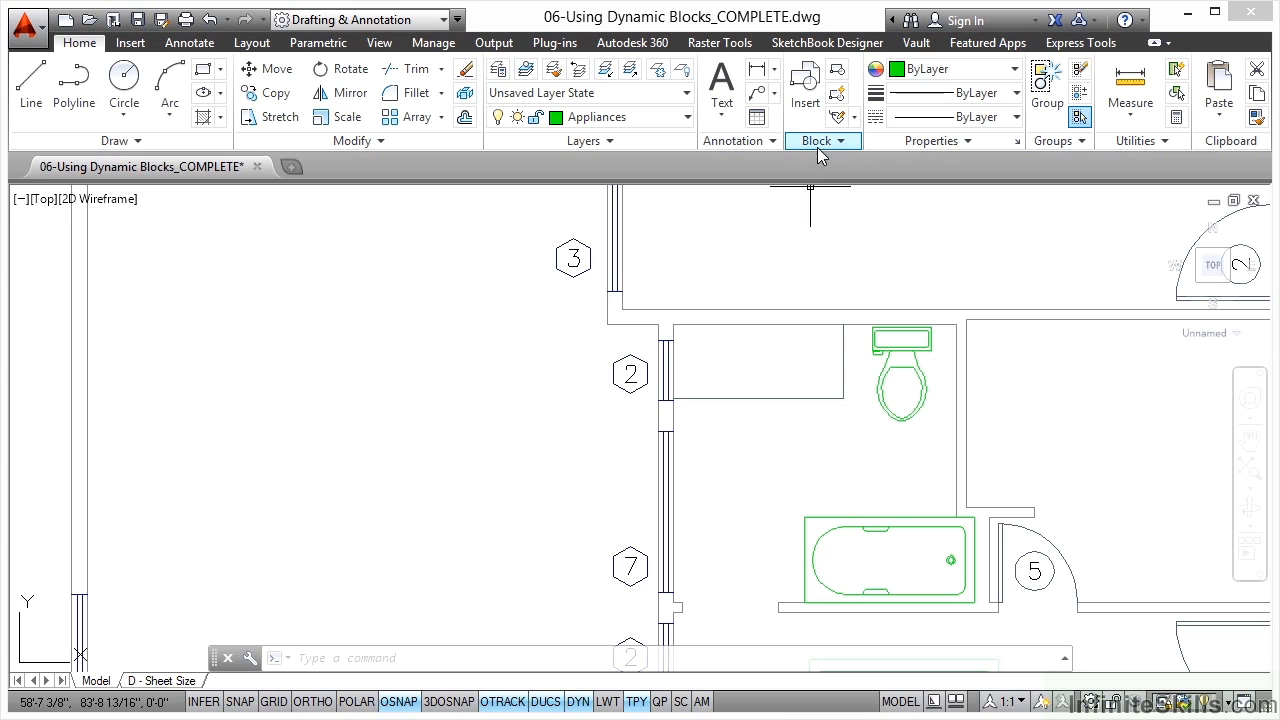
{"action": "left_click", "coordinate": [812, 93]}
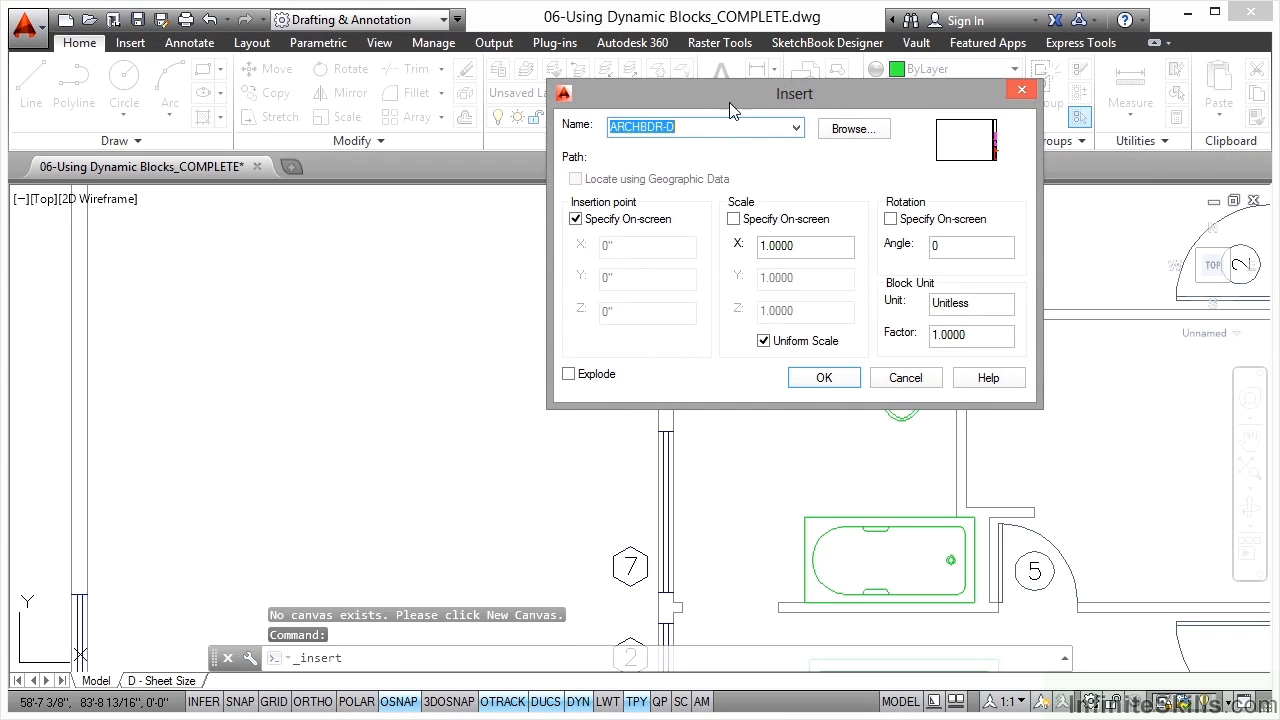
{"action": "left_click_drag", "start_coordinate": [714, 93], "coordinate": [671, 38]}
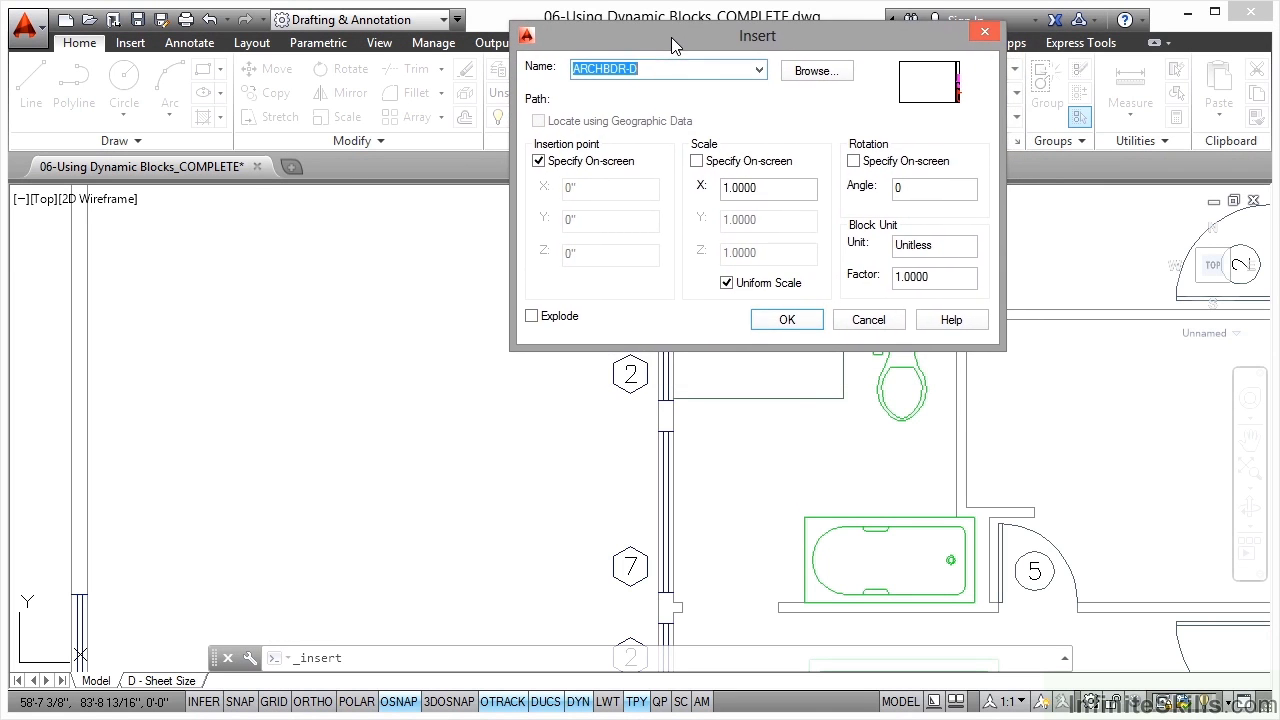
{"action": "left_click", "coordinate": [759, 69]}
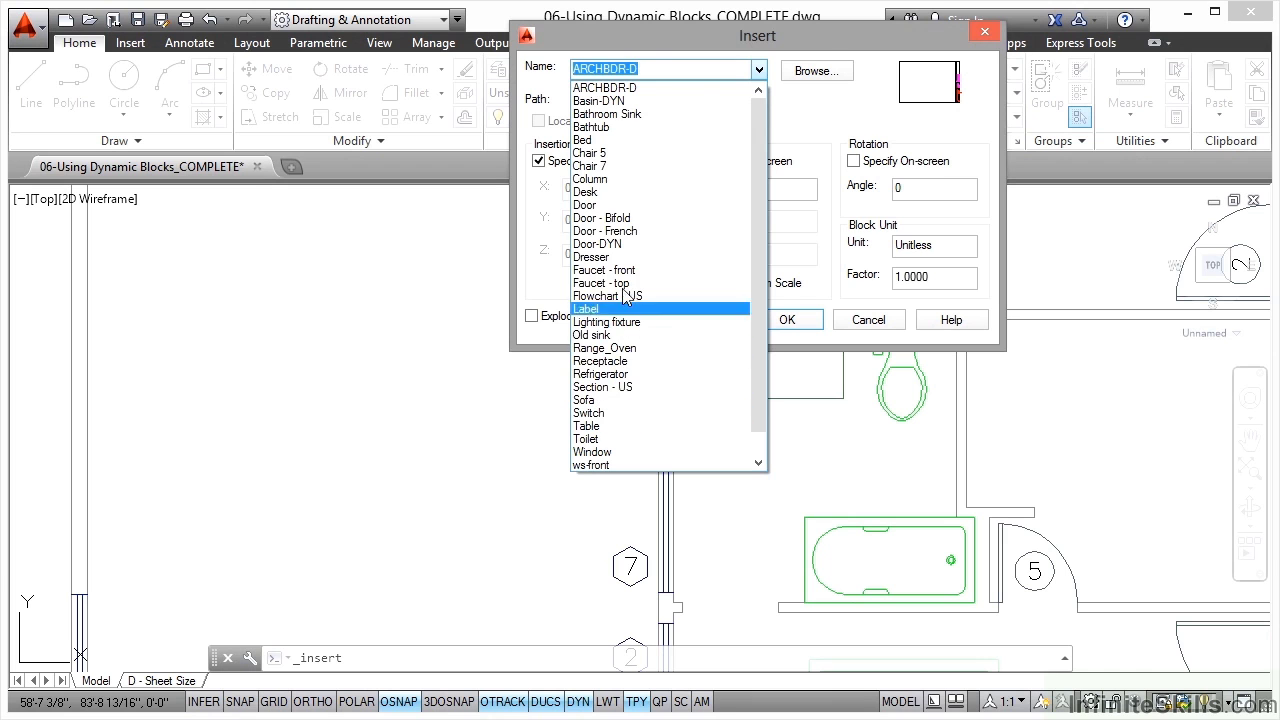
{"action": "left_click", "coordinate": [606, 102]}
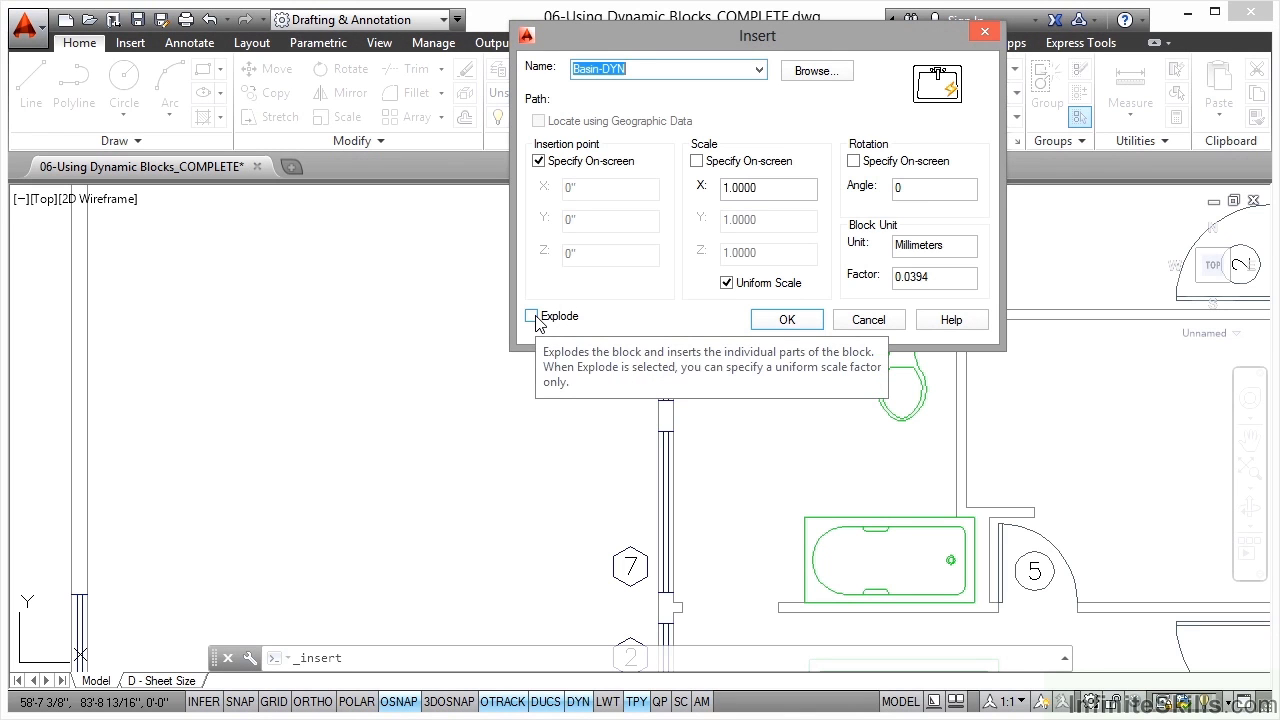
{"action": "left_click", "coordinate": [785, 320]}
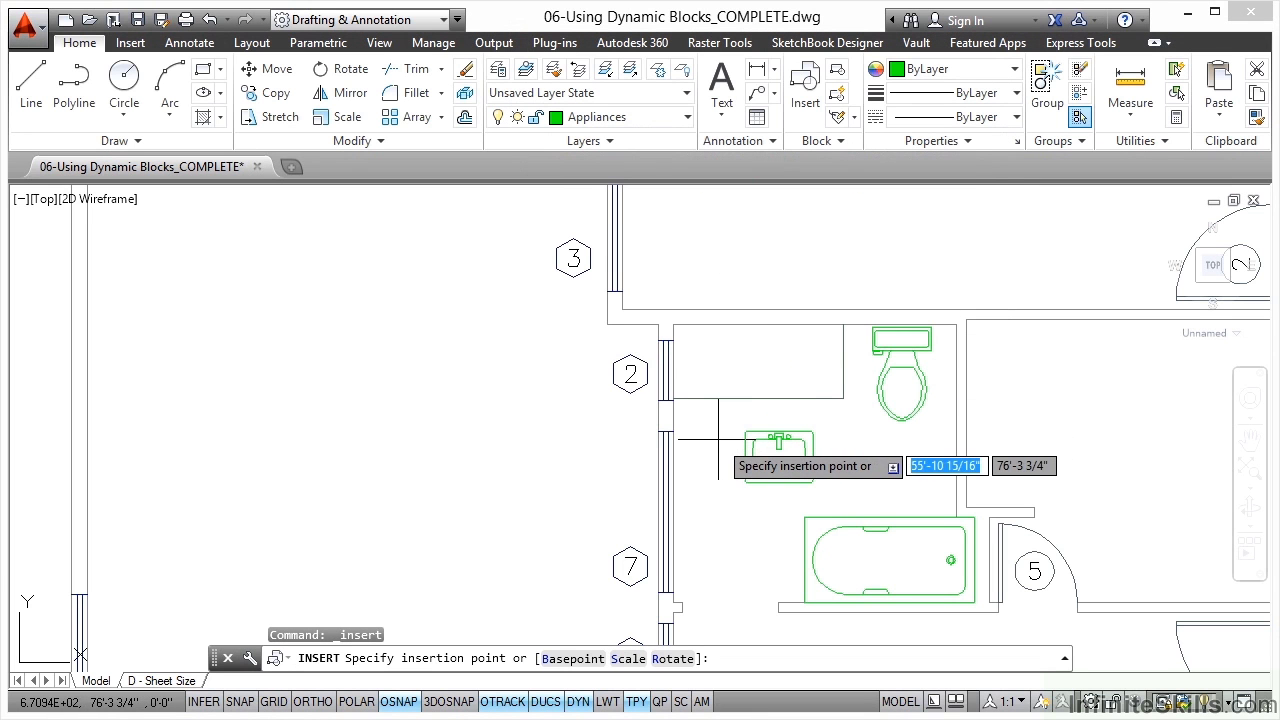
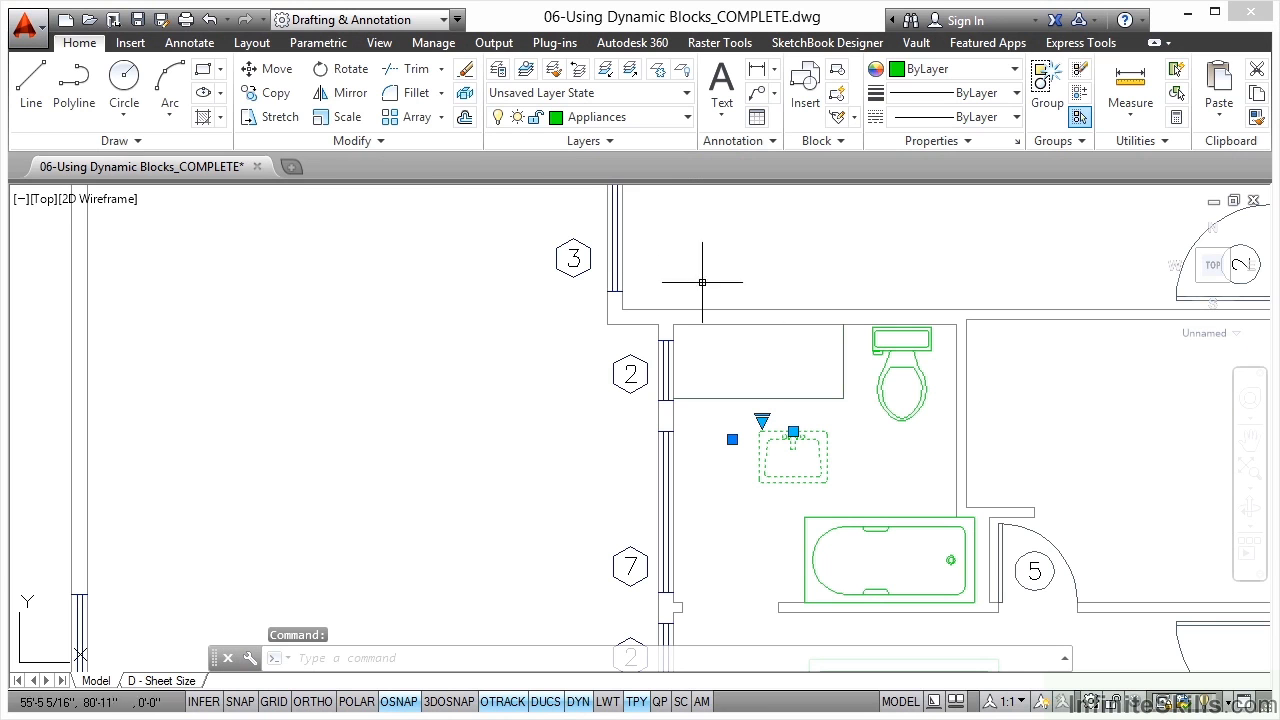
Move the basin by its back-edge midpoint to the point midway between the counter's two corners along the wall.
{"action": "left_click", "coordinate": [277, 69]}
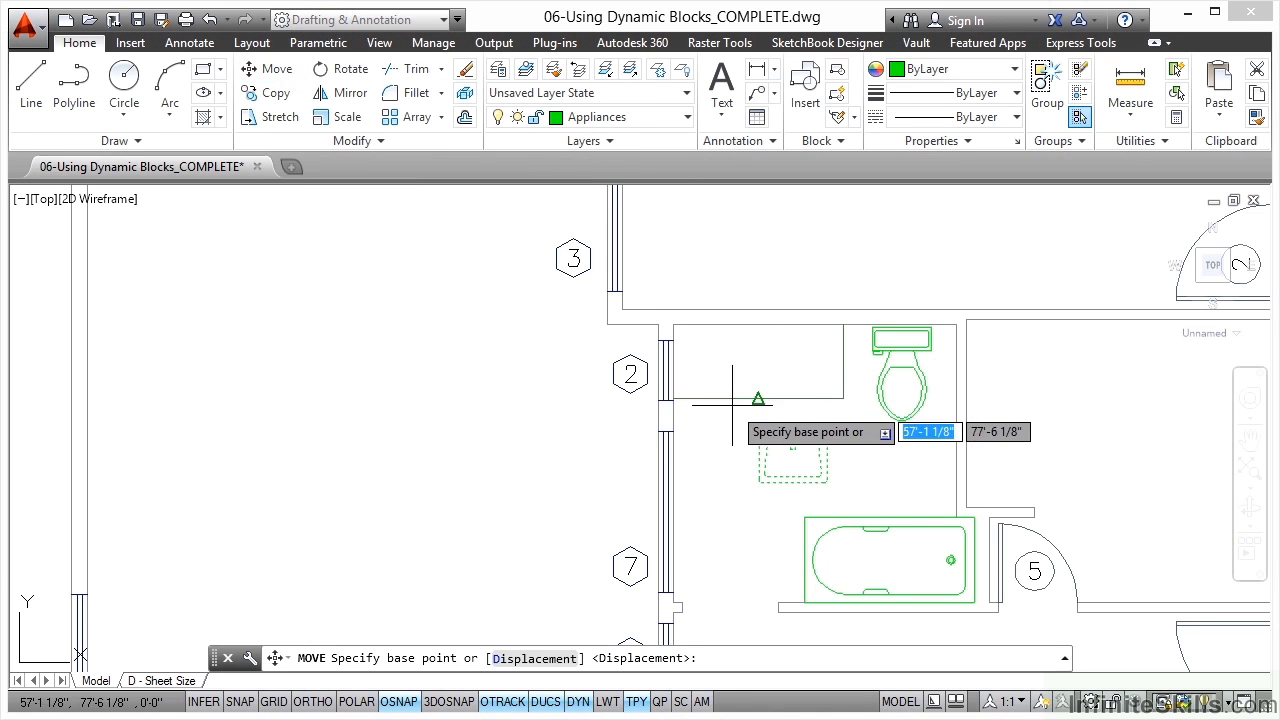
{"action": "scroll", "coordinate": [775, 415], "scroll_direction": "up", "scroll_amount": 6}
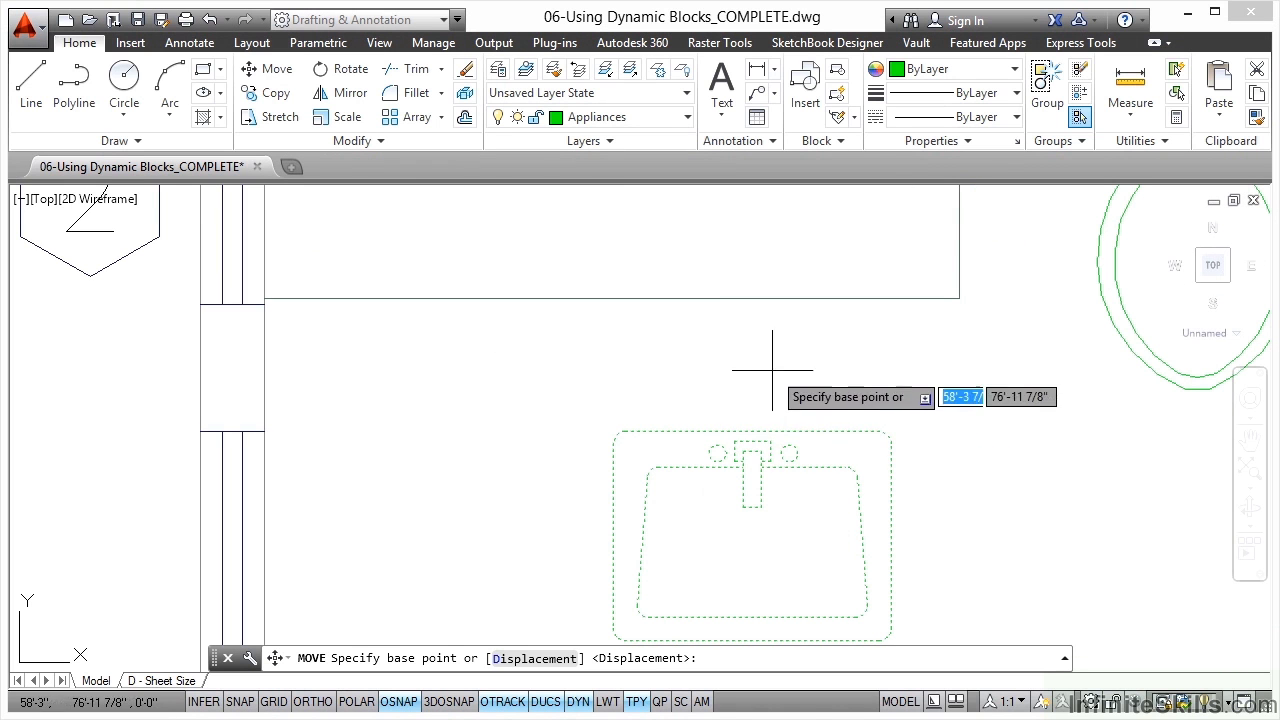
{"action": "left_click", "coordinate": [751, 428]}
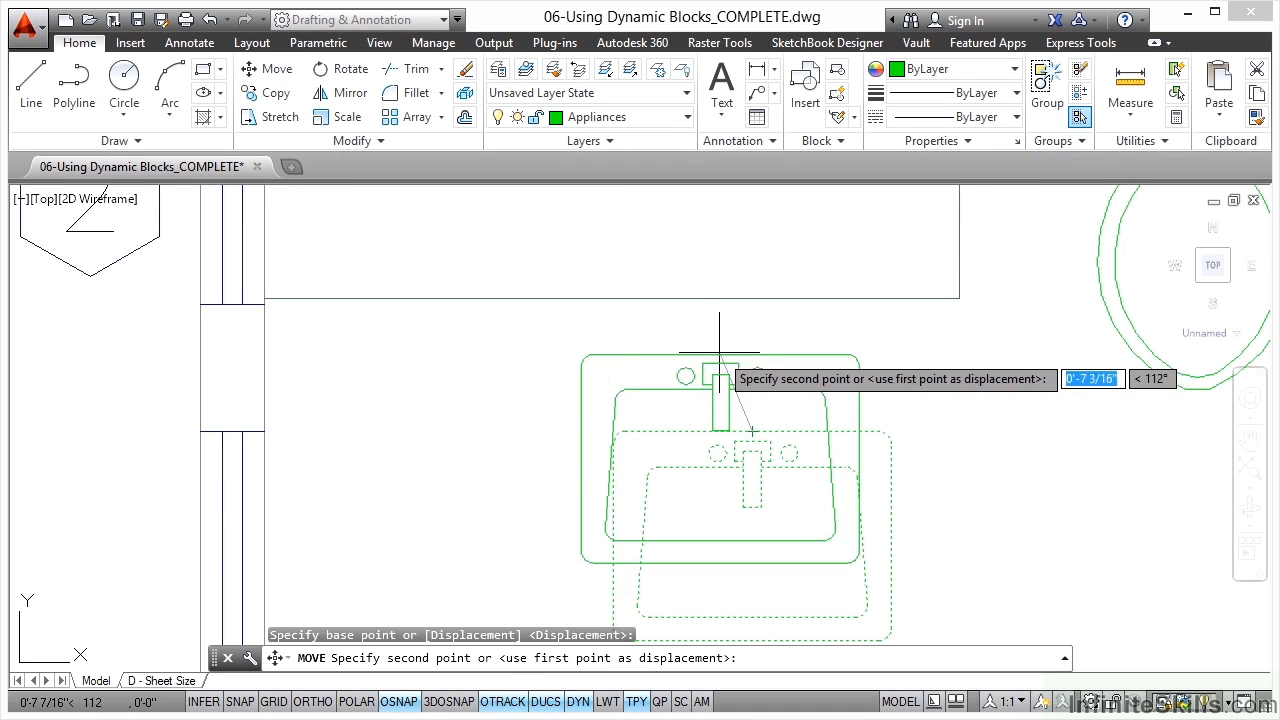
{"action": "scroll", "coordinate": [715, 378], "scroll_direction": "down", "scroll_amount": 4}
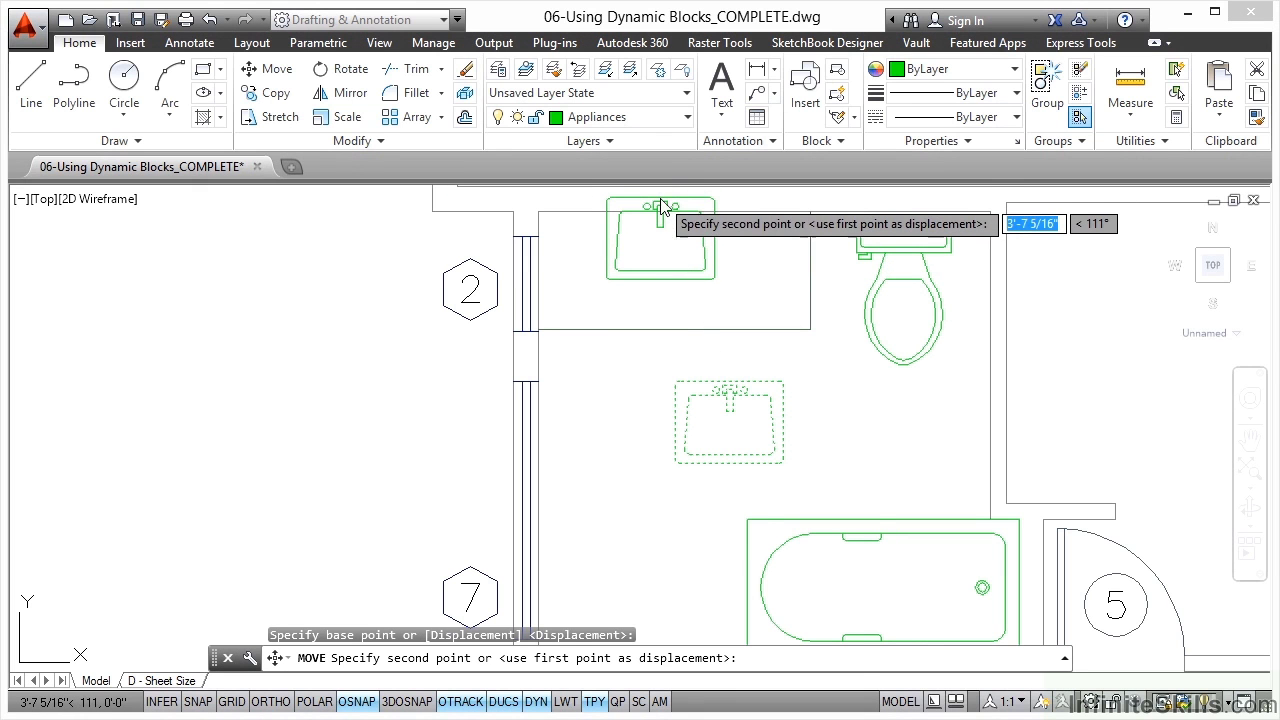
{"action": "right_click", "coordinate": [660, 205], "text": "shift"}
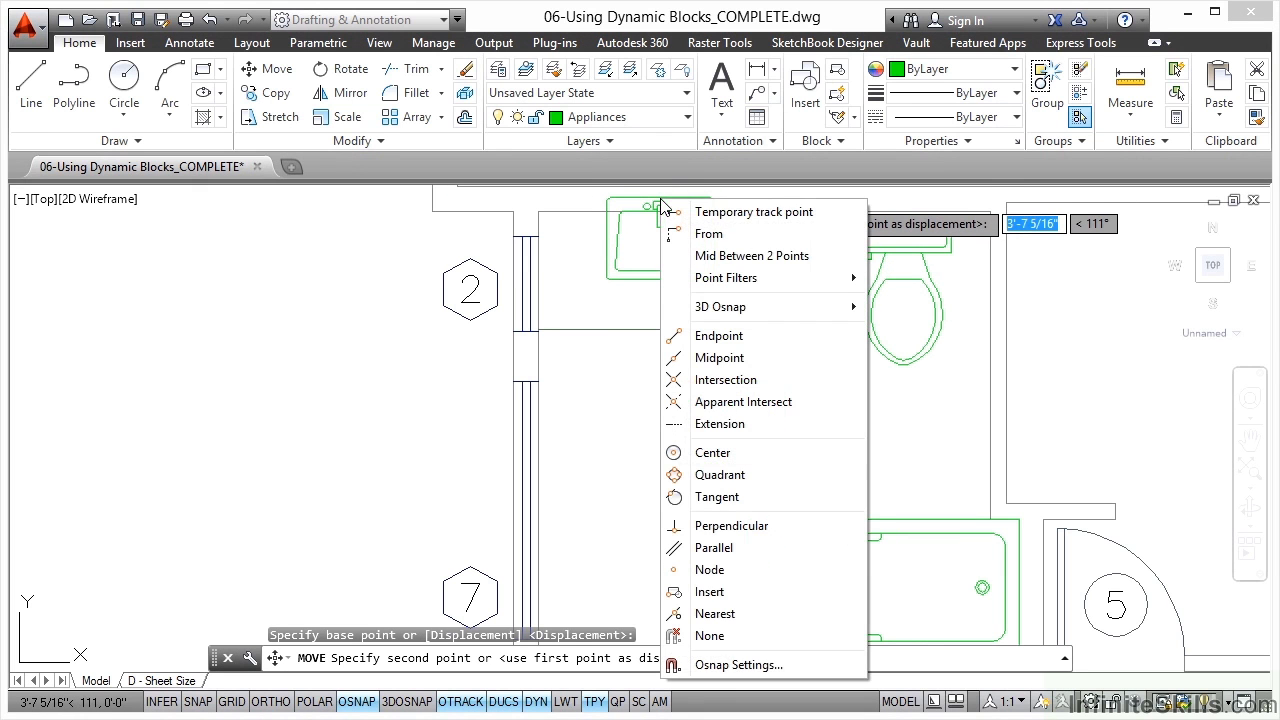
{"action": "left_click", "coordinate": [759, 258]}
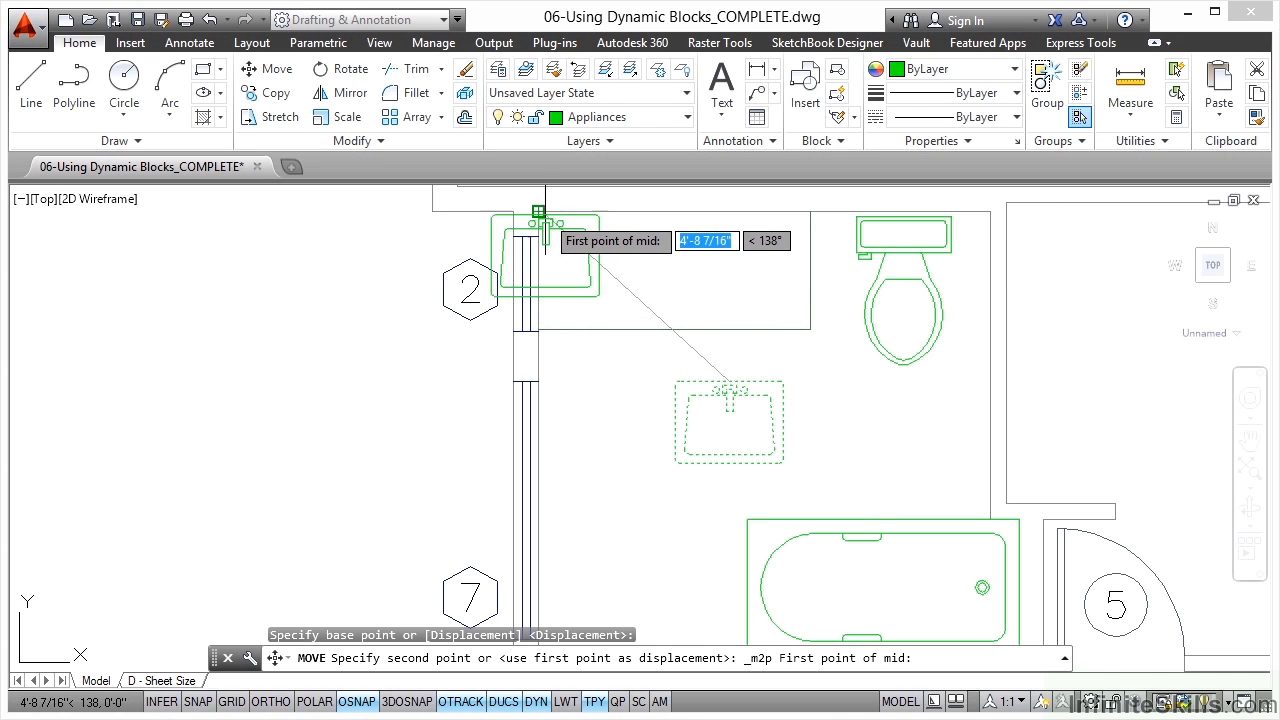
{"action": "left_click", "coordinate": [538, 211]}
{"action": "left_click", "coordinate": [815, 219]}
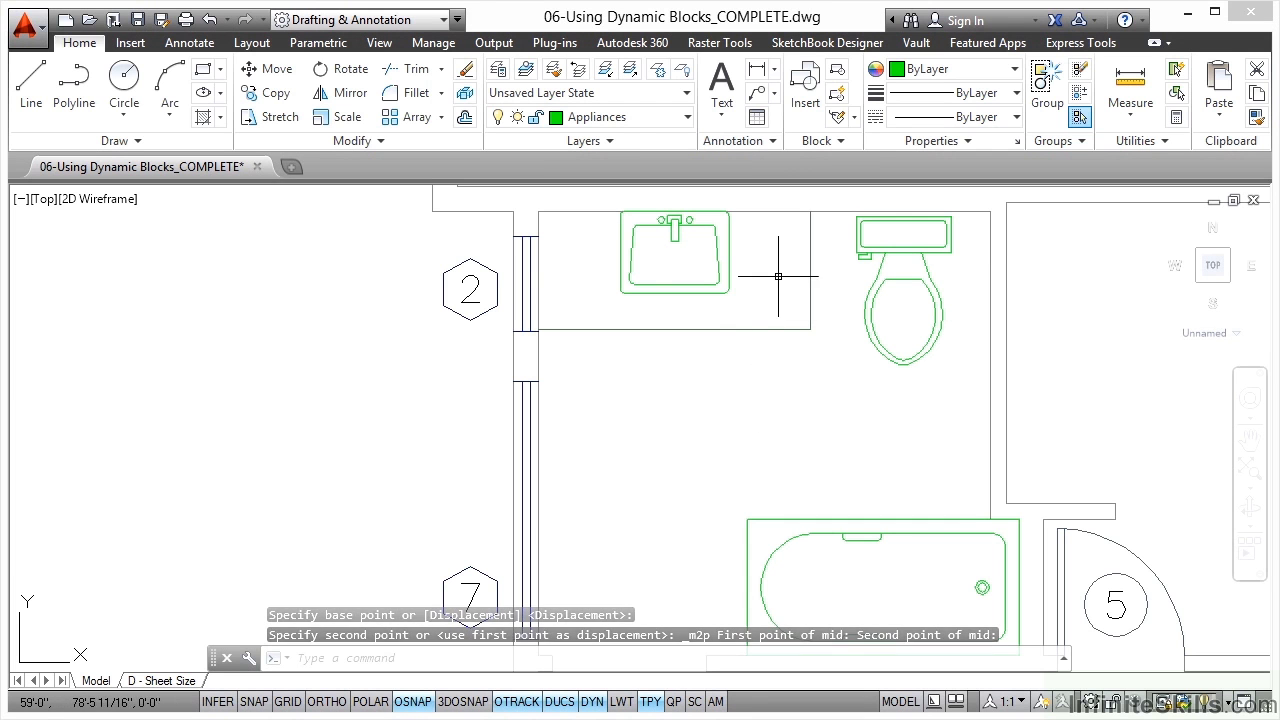
Cycle the bathroom basin block's view through Basin-SIDE and Basin-FRONT and return it to Basin-PLAN.
{"action": "middle_click_drag", "start_coordinate": [785, 278], "coordinate": [753, 355]}
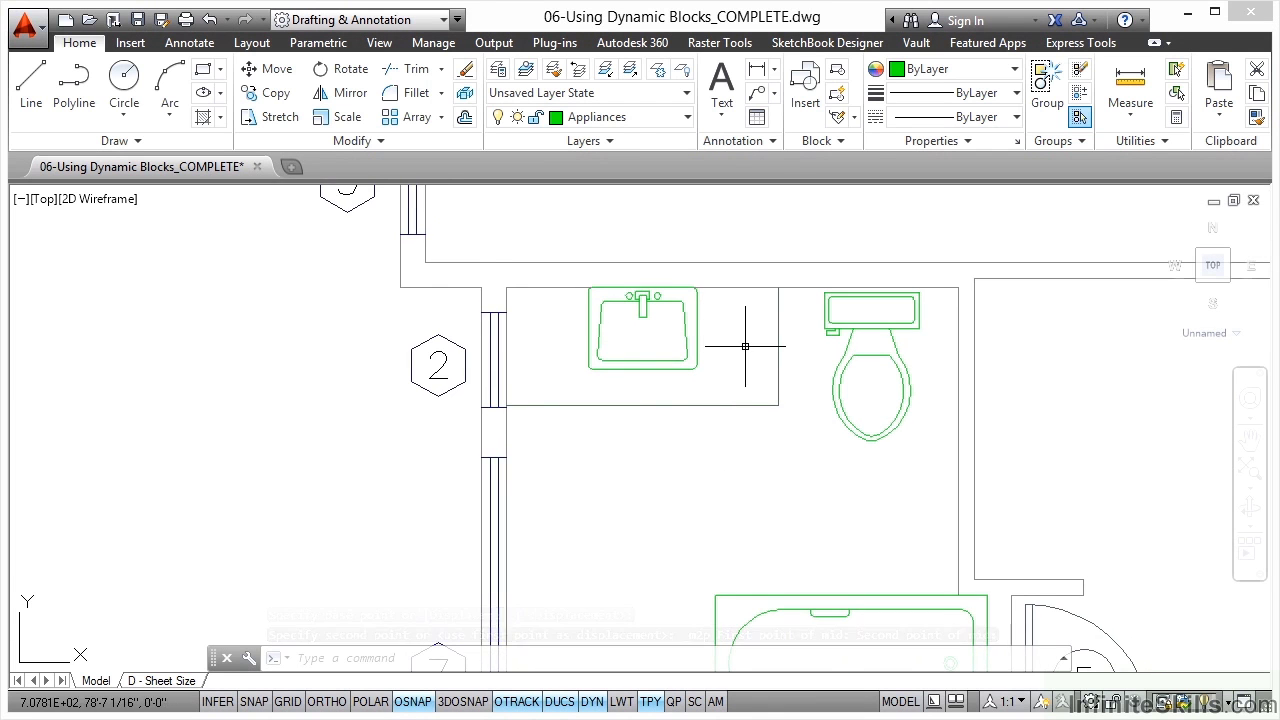
{"action": "left_click", "coordinate": [695, 309]}
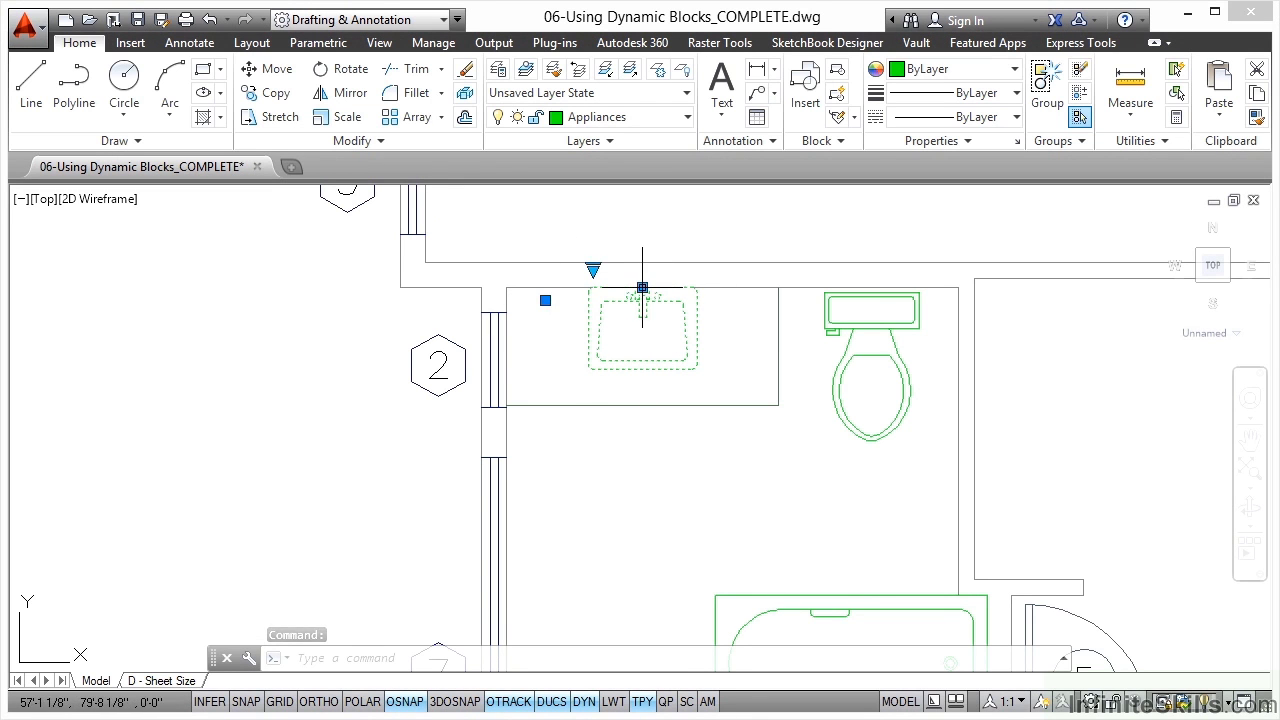
{"action": "left_click", "coordinate": [594, 272]}
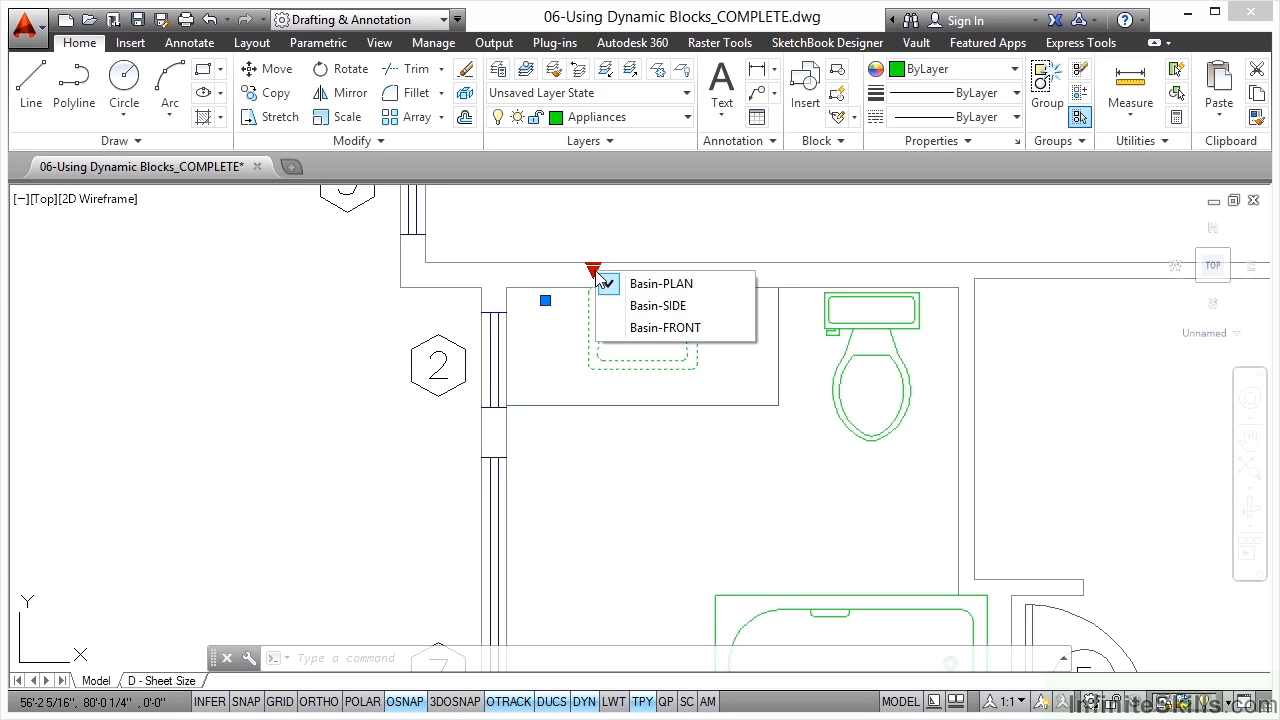
{"action": "left_click", "coordinate": [658, 306]}
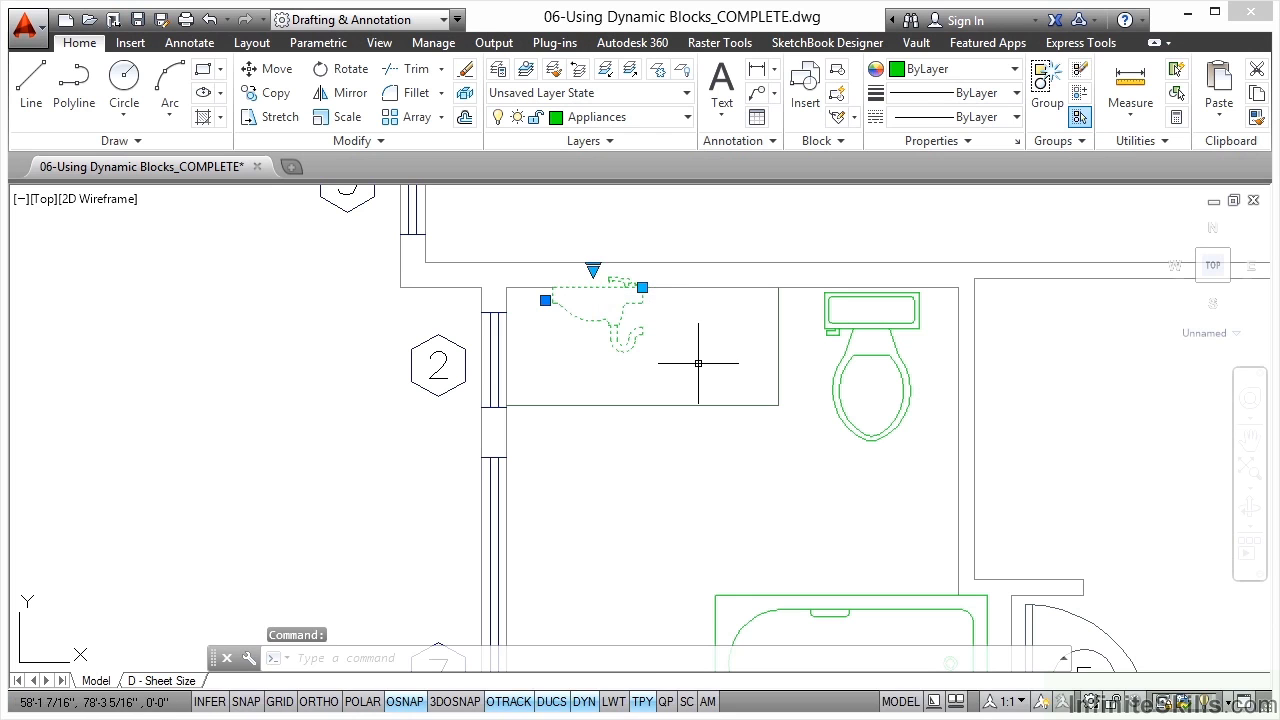
{"action": "left_click", "coordinate": [594, 271]}
{"action": "left_click", "coordinate": [664, 330]}
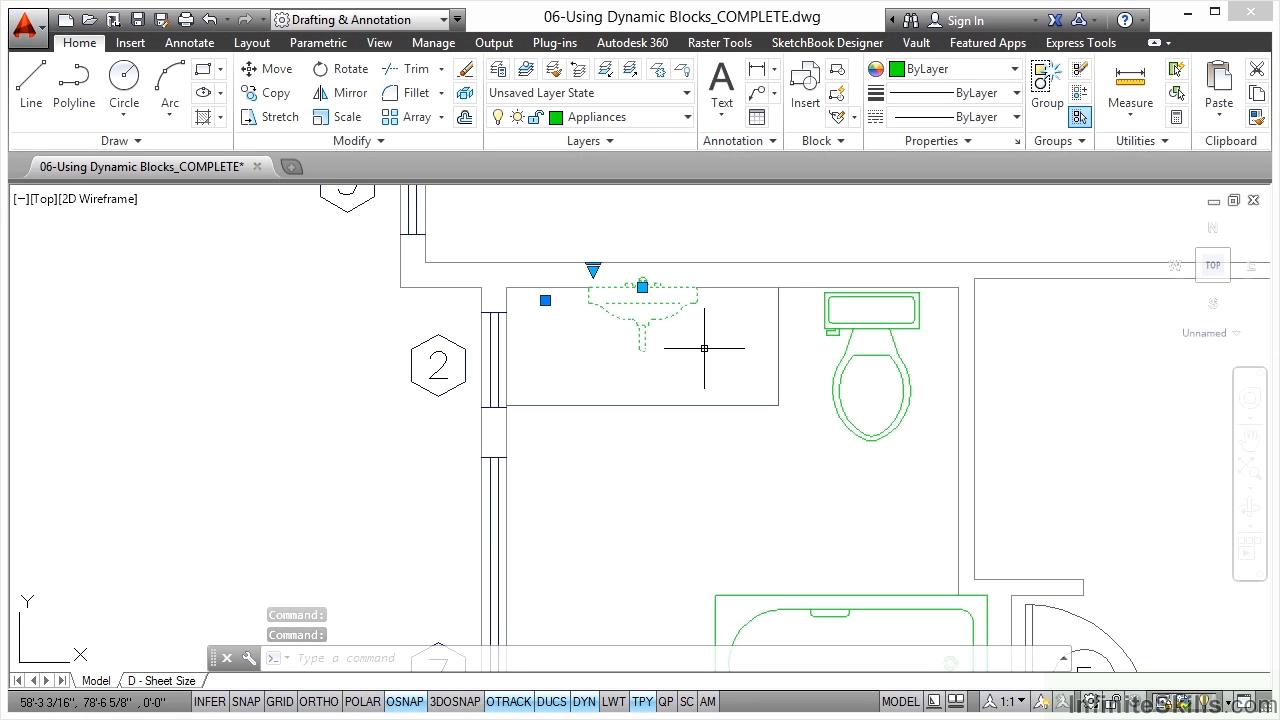
{"action": "left_click", "coordinate": [593, 270]}
{"action": "left_click", "coordinate": [639, 288]}
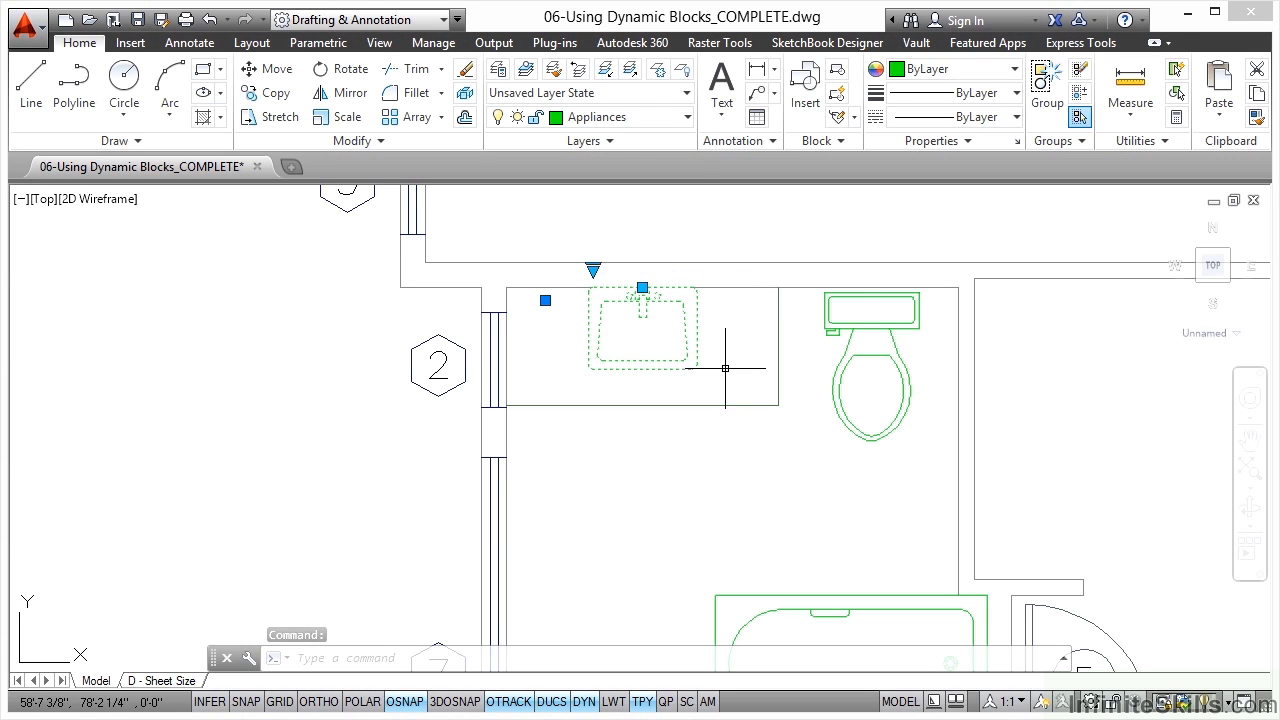
{"action": "key", "text": "Escape"}
{"action": "key", "text": "Escape"}
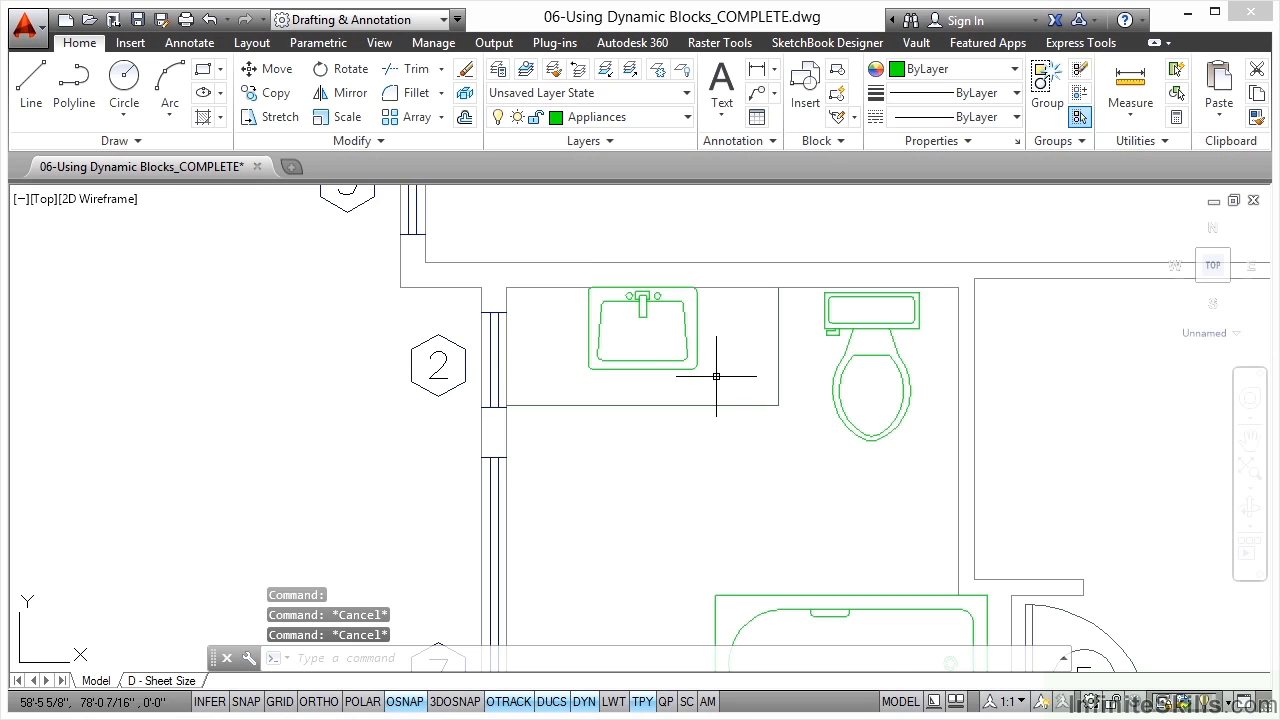
Make Doors the current layer for work at the bathroom door opening between window 7 and the bathtub.
{"action": "scroll", "coordinate": [709, 351], "scroll_direction": "down", "scroll_amount": 3}
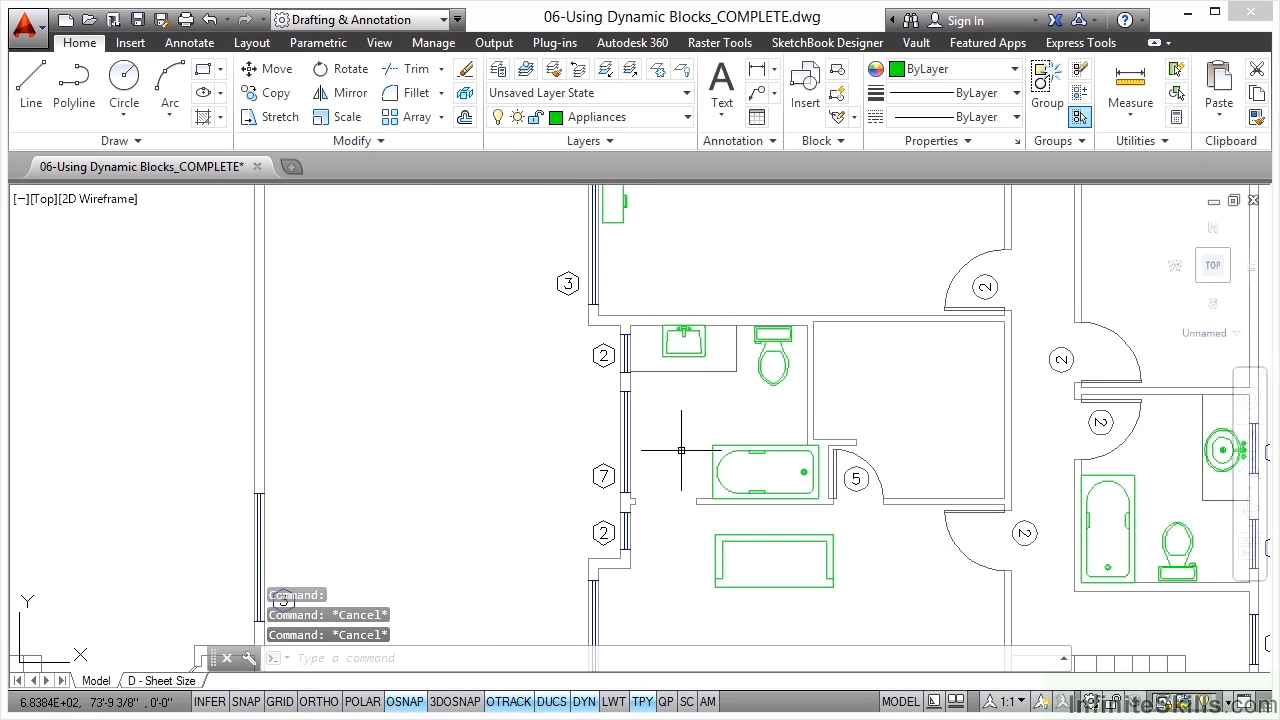
{"action": "middle_click_drag", "start_coordinate": [681, 451], "coordinate": [680, 386]}
{"action": "scroll", "coordinate": [665, 431], "scroll_direction": "up", "scroll_amount": 4}
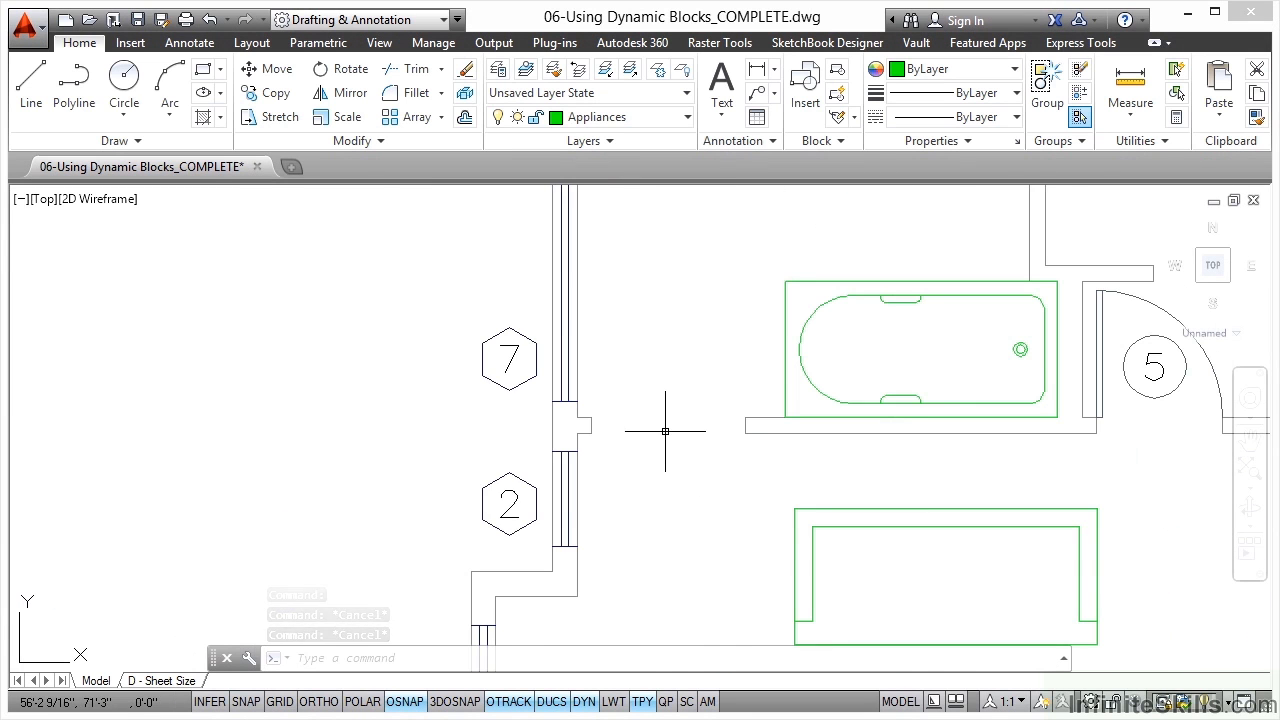
{"action": "left_click", "coordinate": [688, 118]}
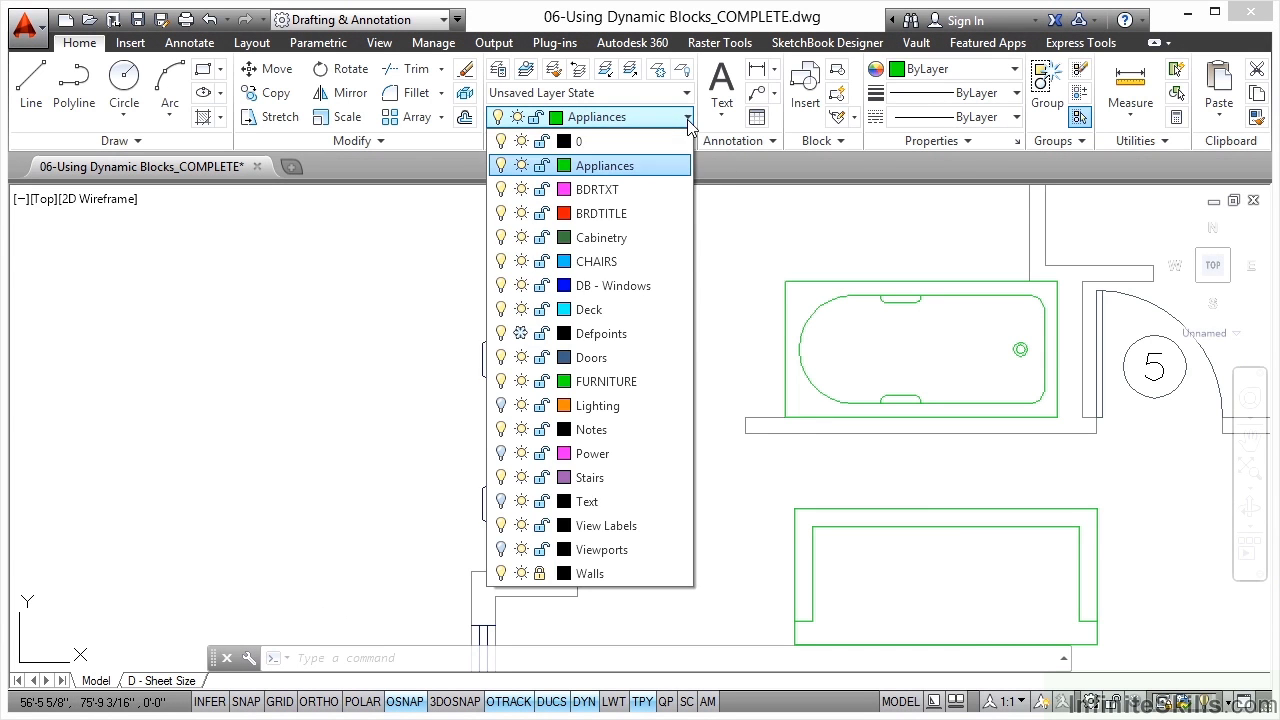
{"action": "left_click", "coordinate": [592, 358]}
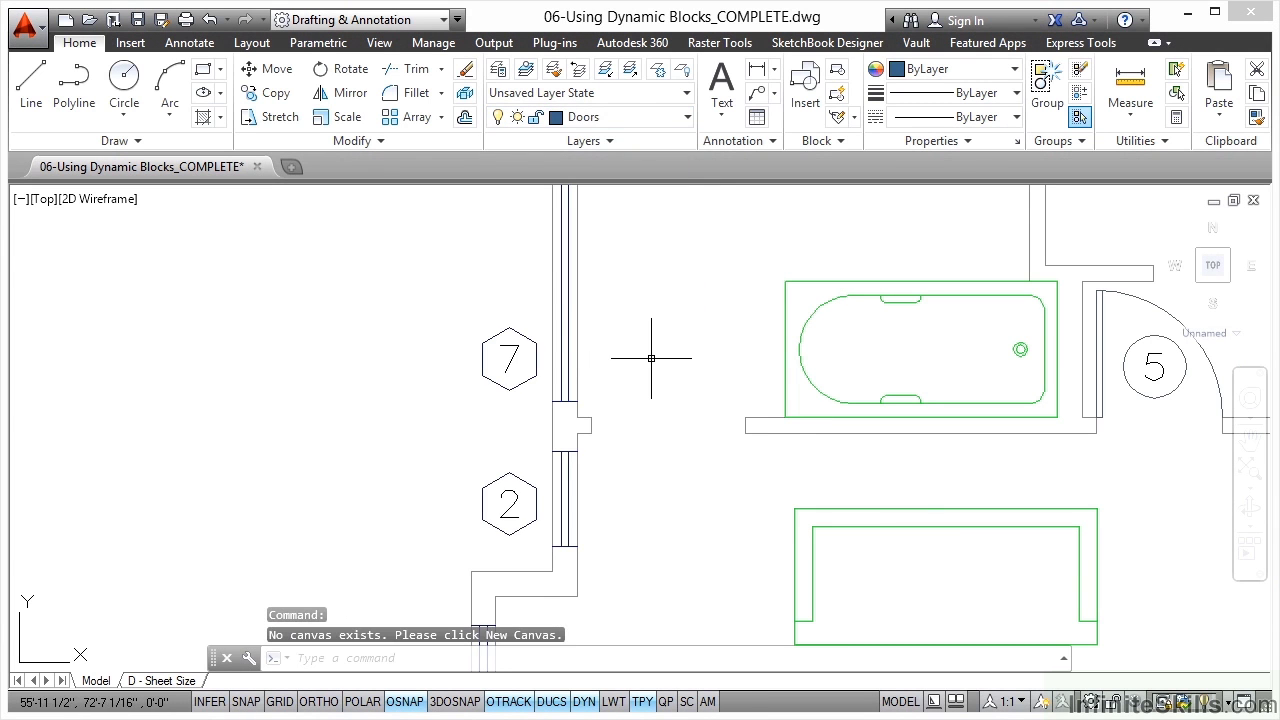
Insert the Door-DYN block at scale 1 and rotation 0 inside the bathroom, just above the door opening.
{"action": "left_click", "coordinate": [806, 108]}
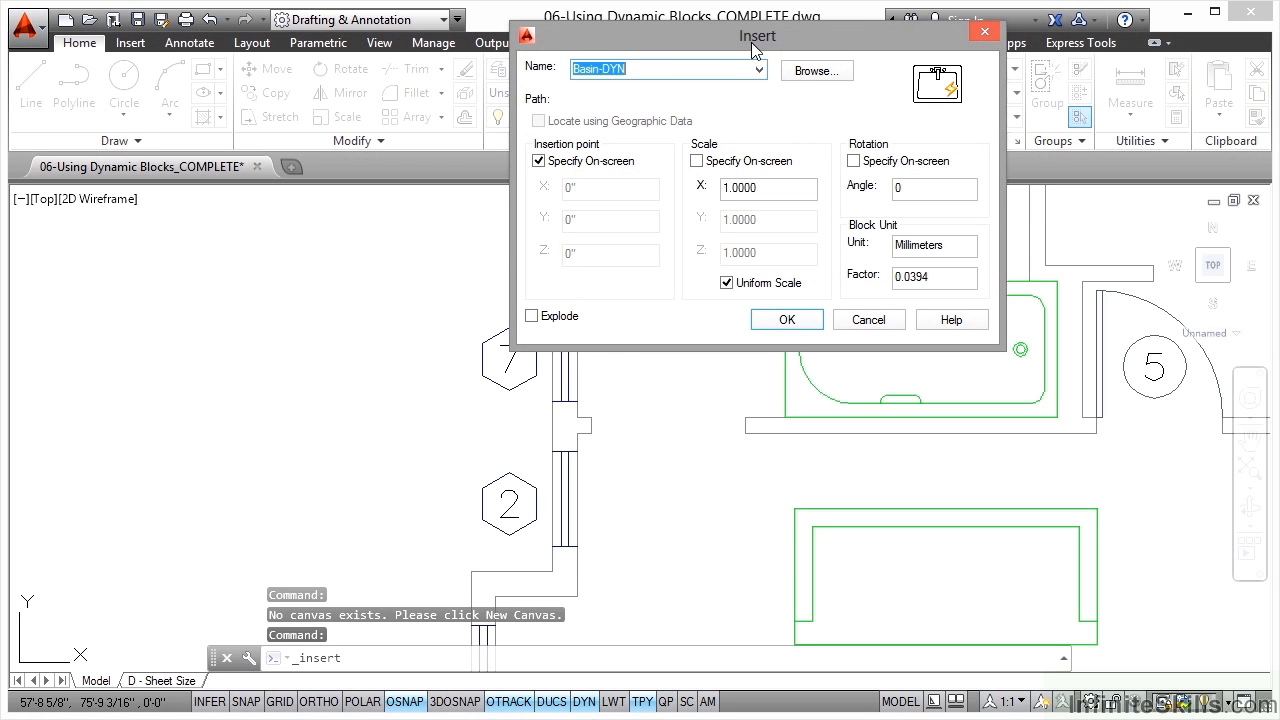
{"action": "left_click", "coordinate": [759, 69]}
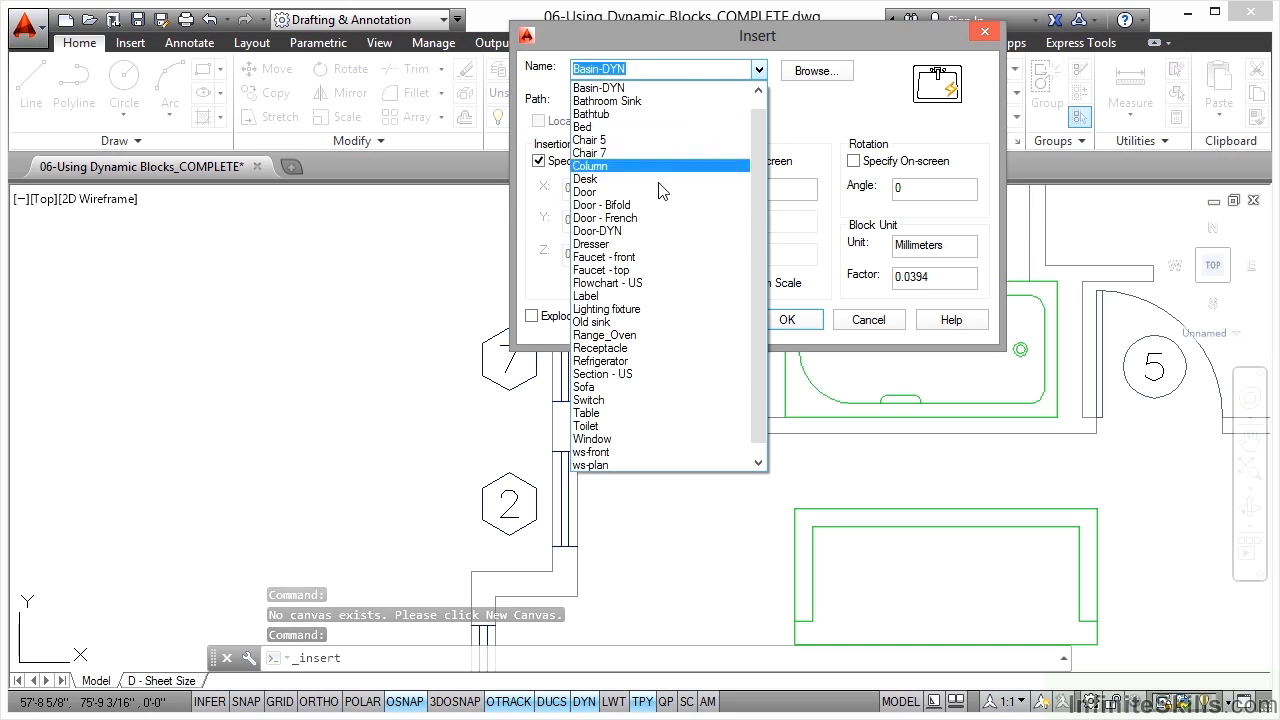
{"action": "left_click", "coordinate": [613, 234]}
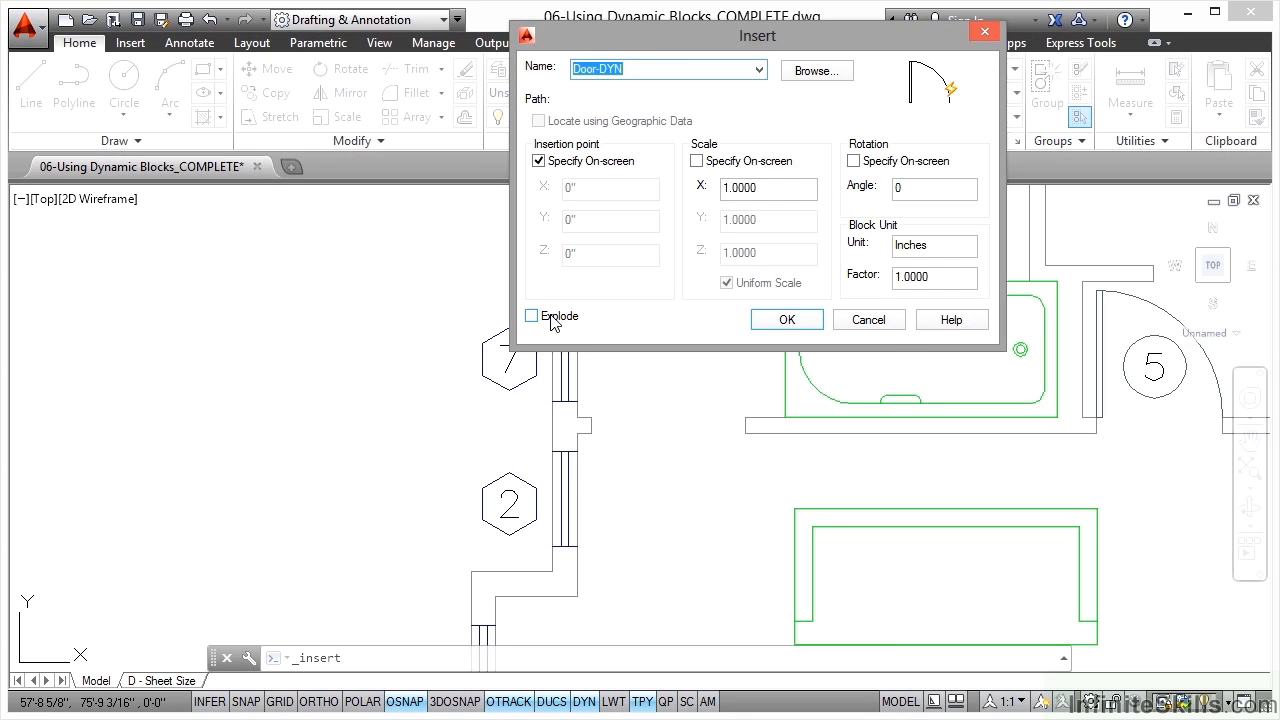
{"action": "left_click", "coordinate": [785, 320]}
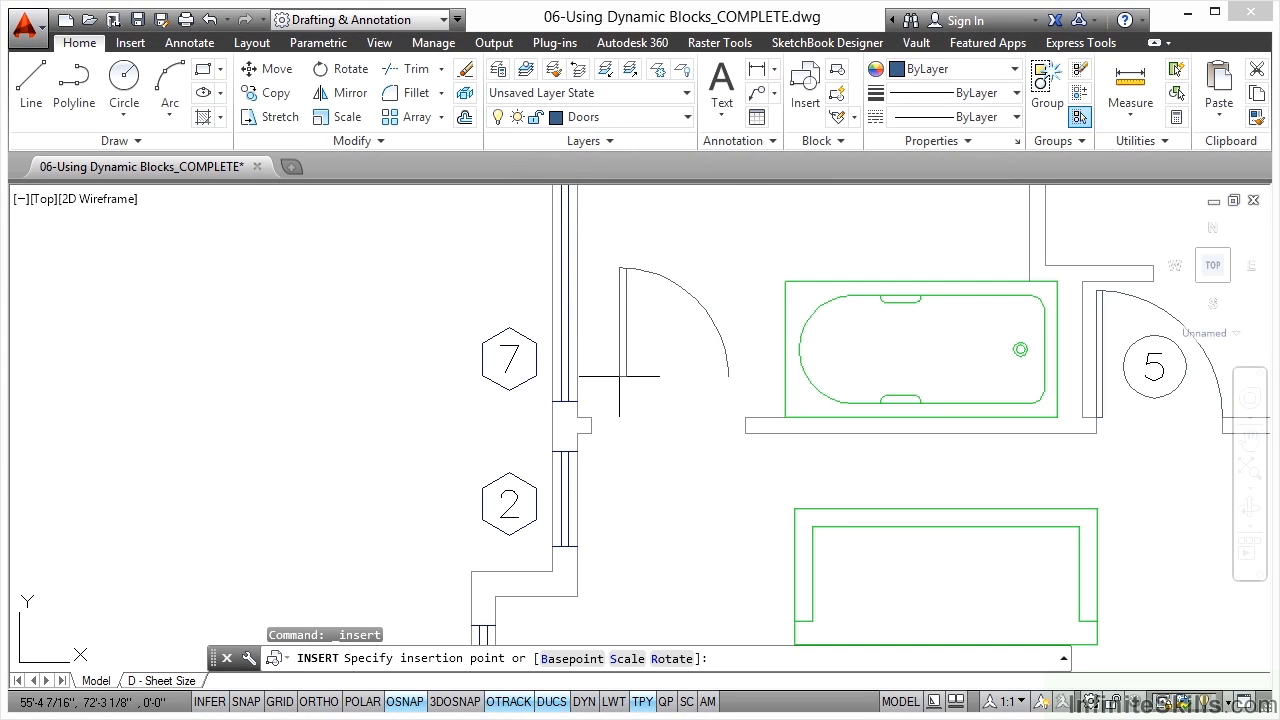
{"action": "left_click", "coordinate": [618, 382]}
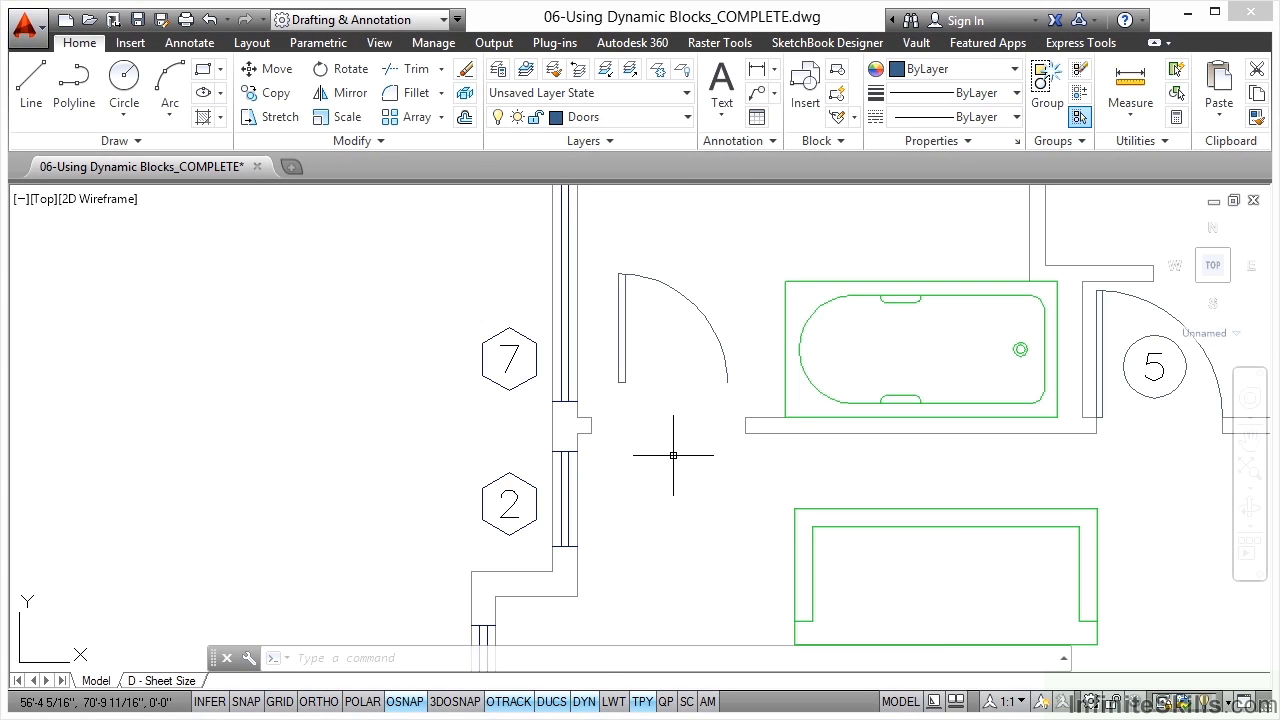
Move the door by its lower hinge corner to the lower corner of the wall stub on the opening's window side.
{"action": "left_click", "coordinate": [622, 324]}
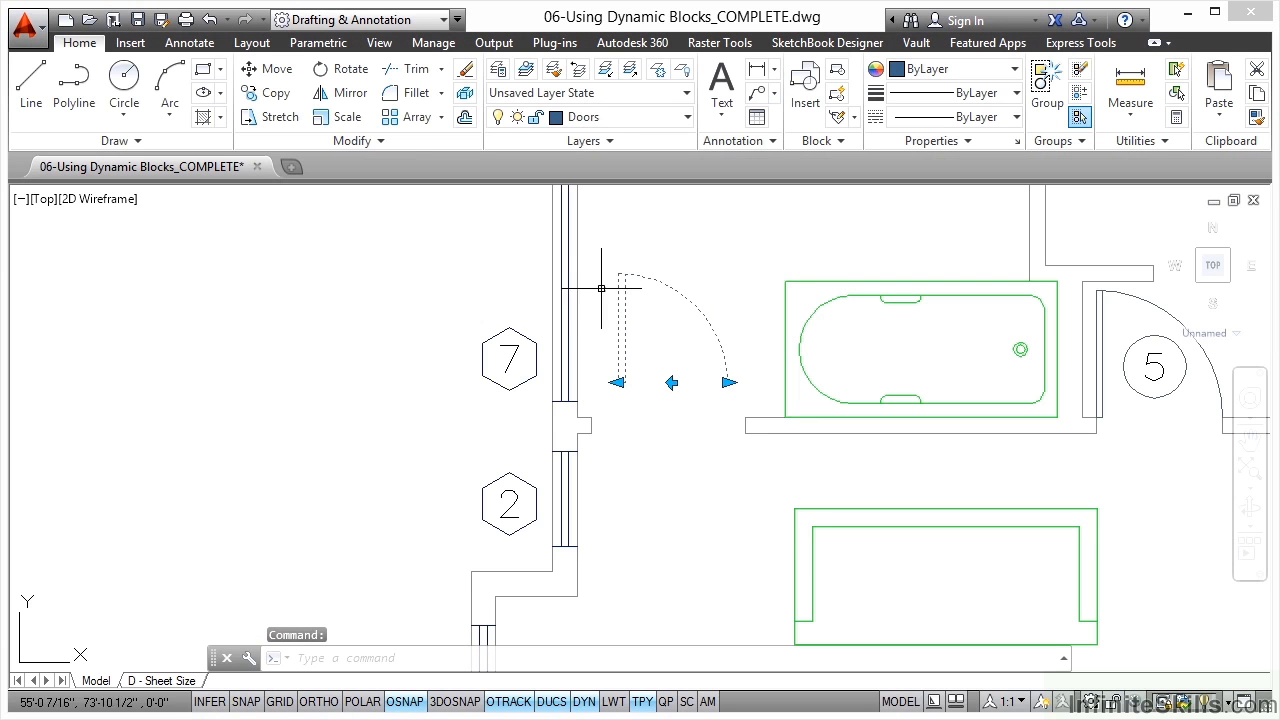
{"action": "left_click", "coordinate": [269, 72]}
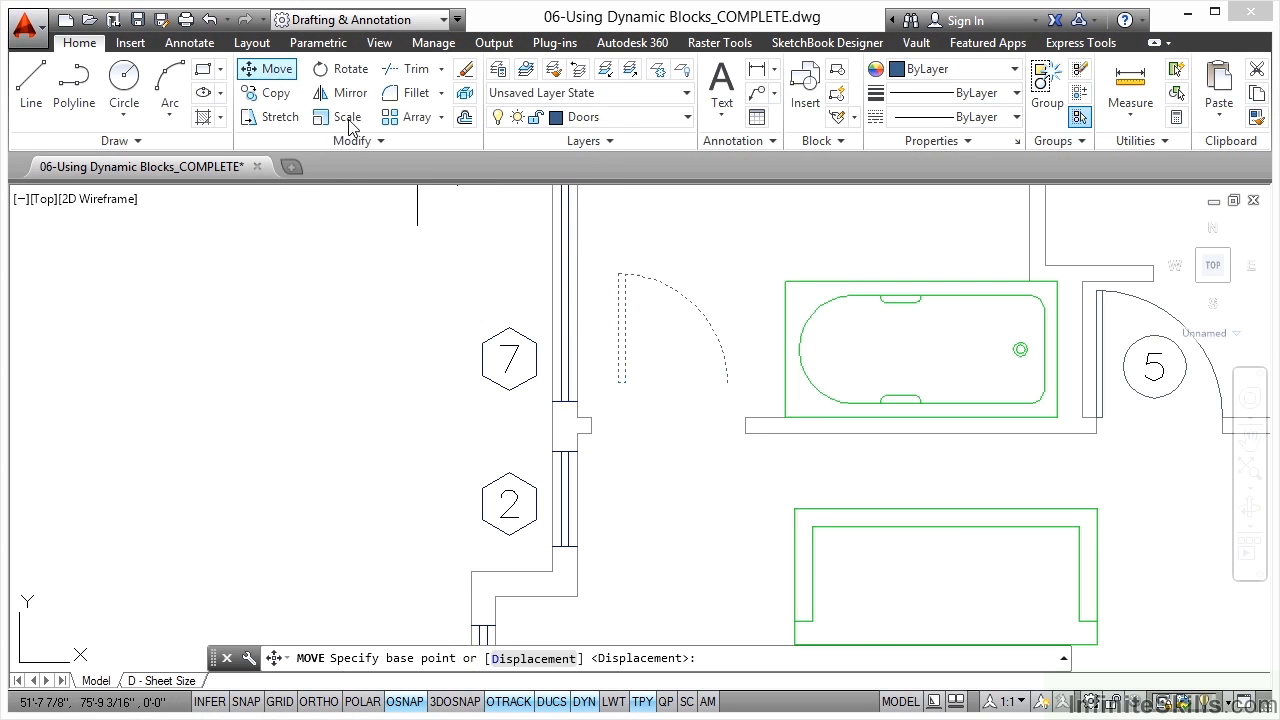
{"action": "left_click", "coordinate": [618, 382]}
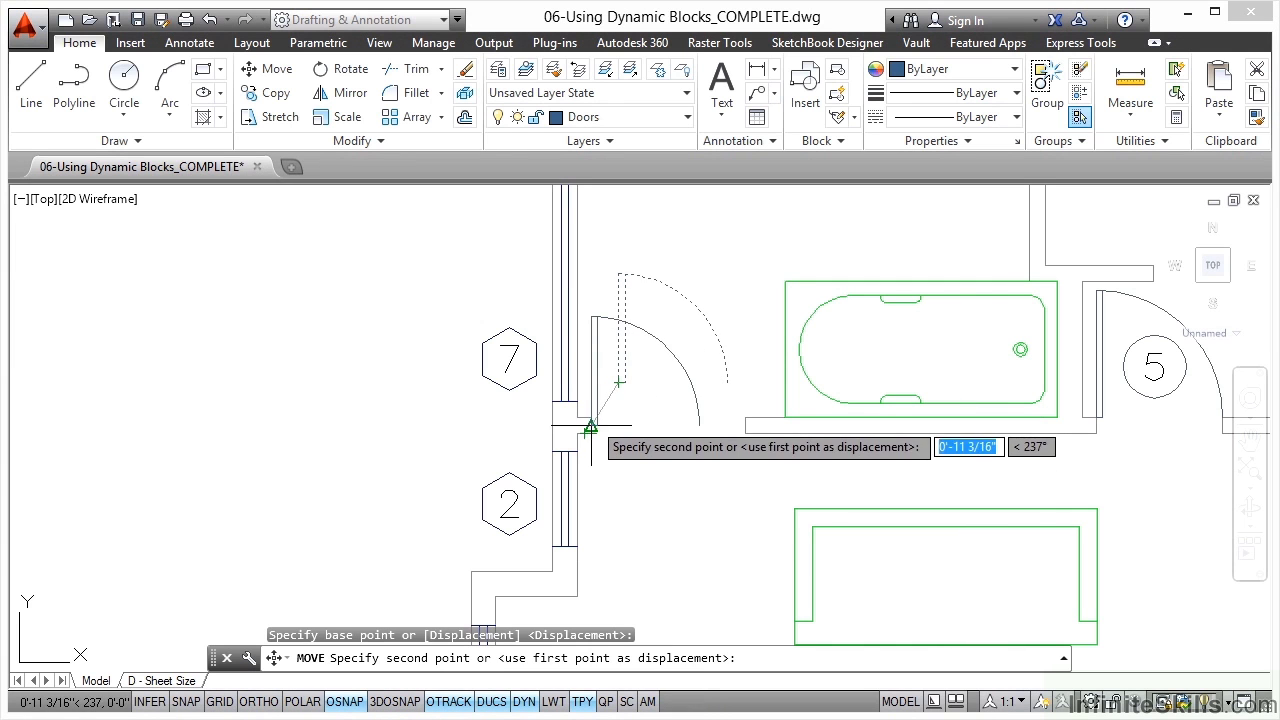
{"action": "left_click", "coordinate": [590, 430]}
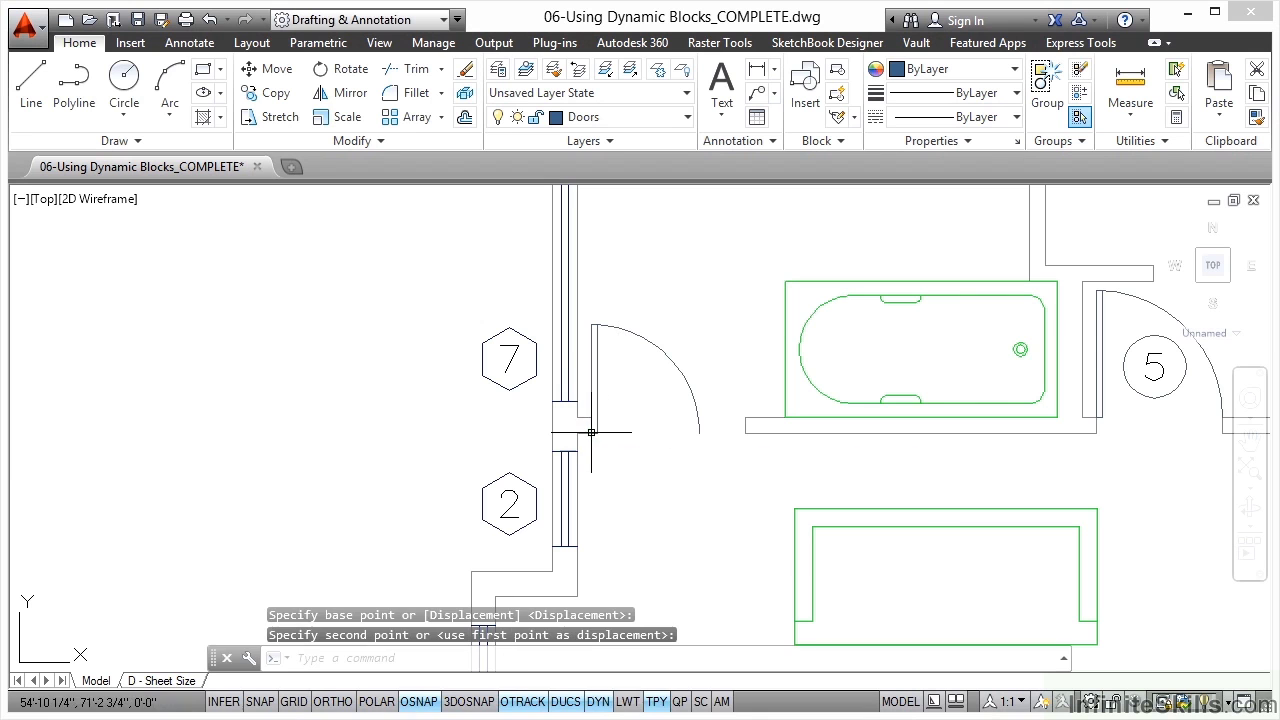
Stretch the door block to a width of 2'-10" so it ends at the wall corner across the opening.
{"action": "scroll", "coordinate": [664, 391], "scroll_direction": "up", "scroll_amount": 2}
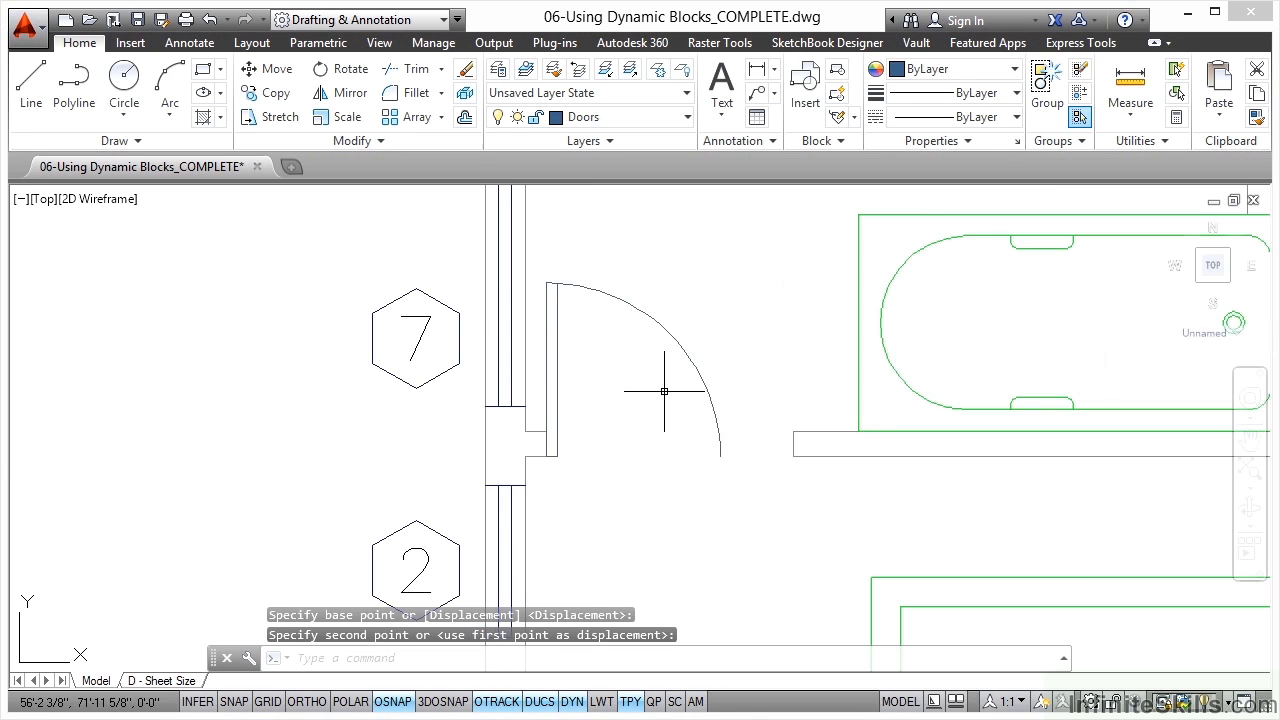
{"action": "left_click", "coordinate": [688, 359]}
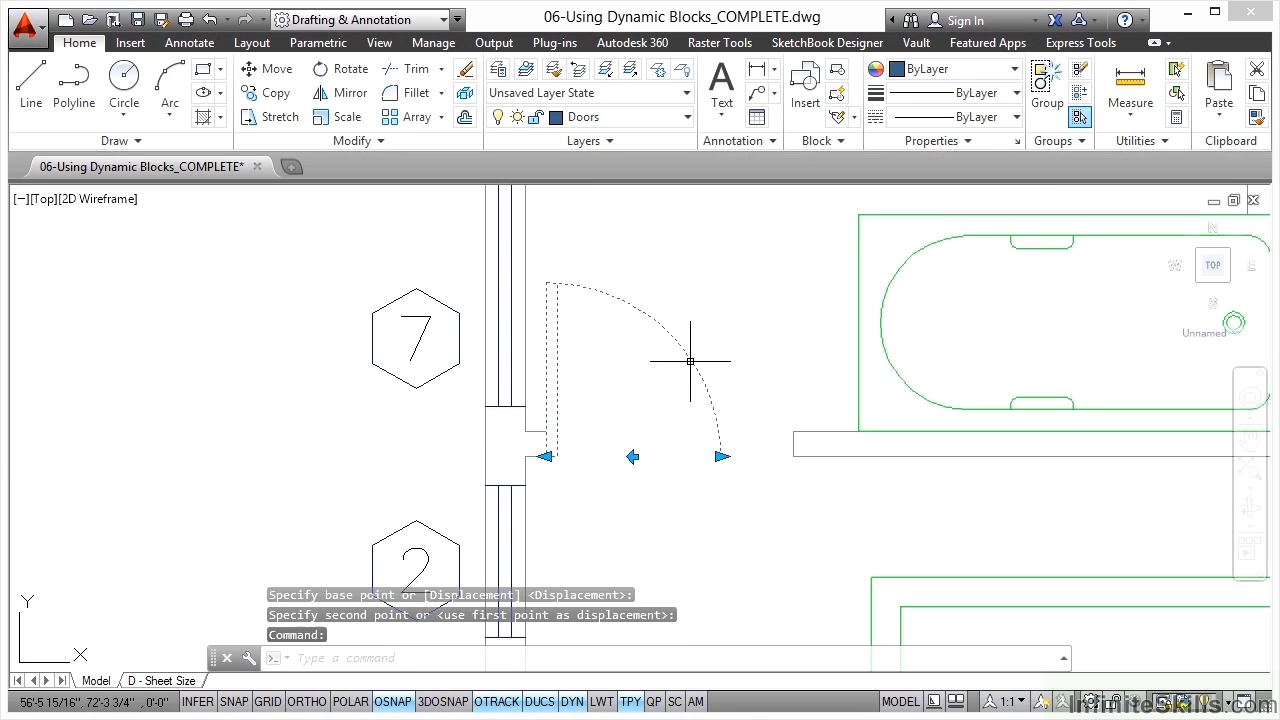
{"action": "left_click", "coordinate": [720, 456]}
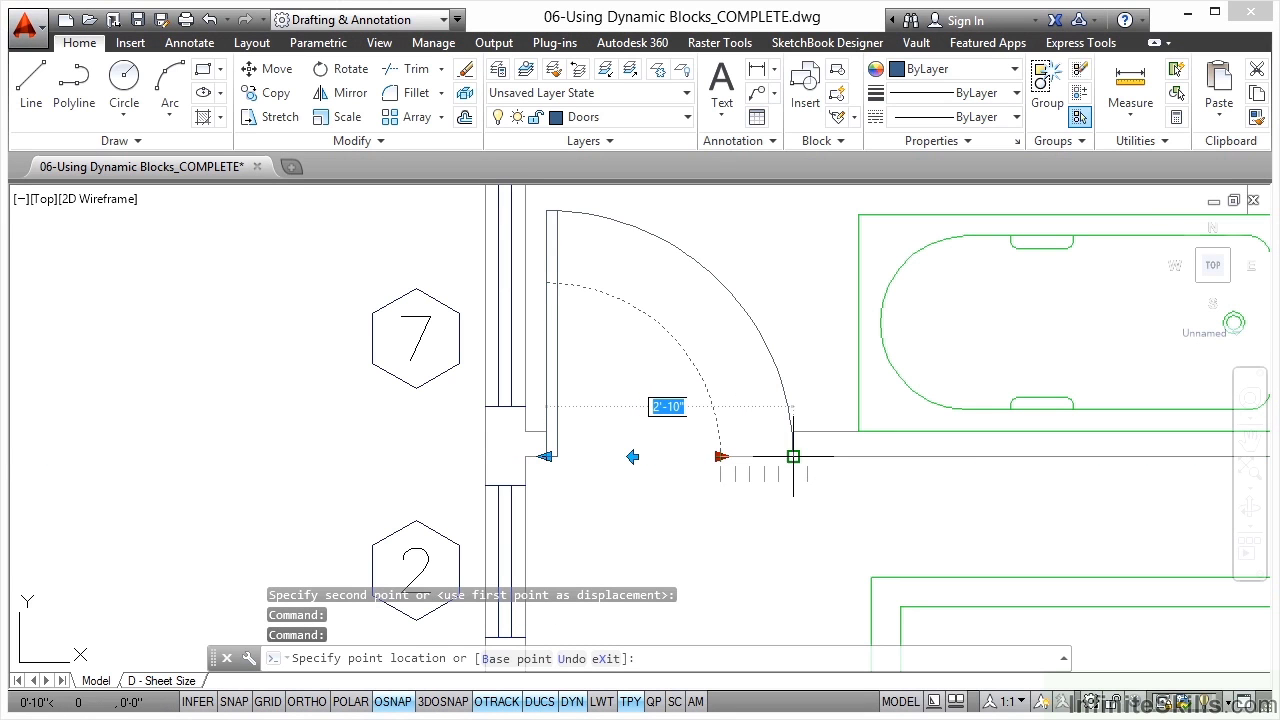
{"action": "left_click", "coordinate": [792, 456]}
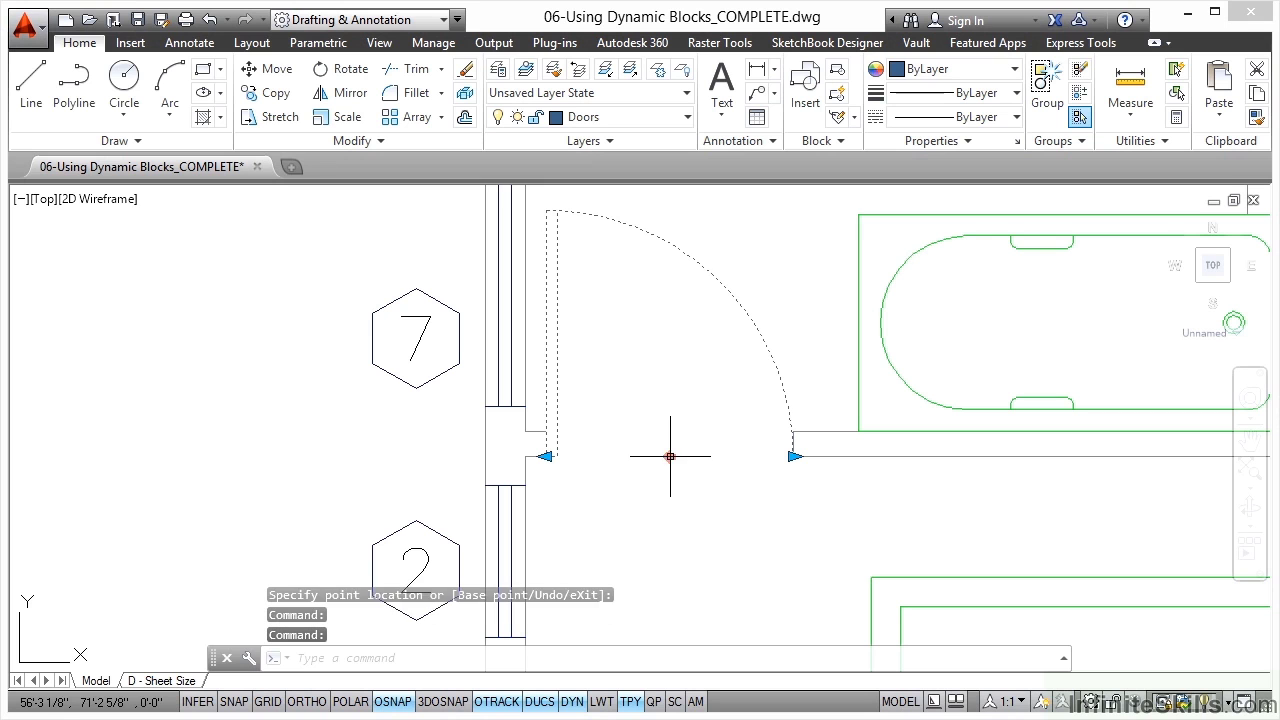
Flip the door so it hinges on the bathtub side of the opening, and show the whole drawing.
{"action": "left_click", "coordinate": [669, 456]}
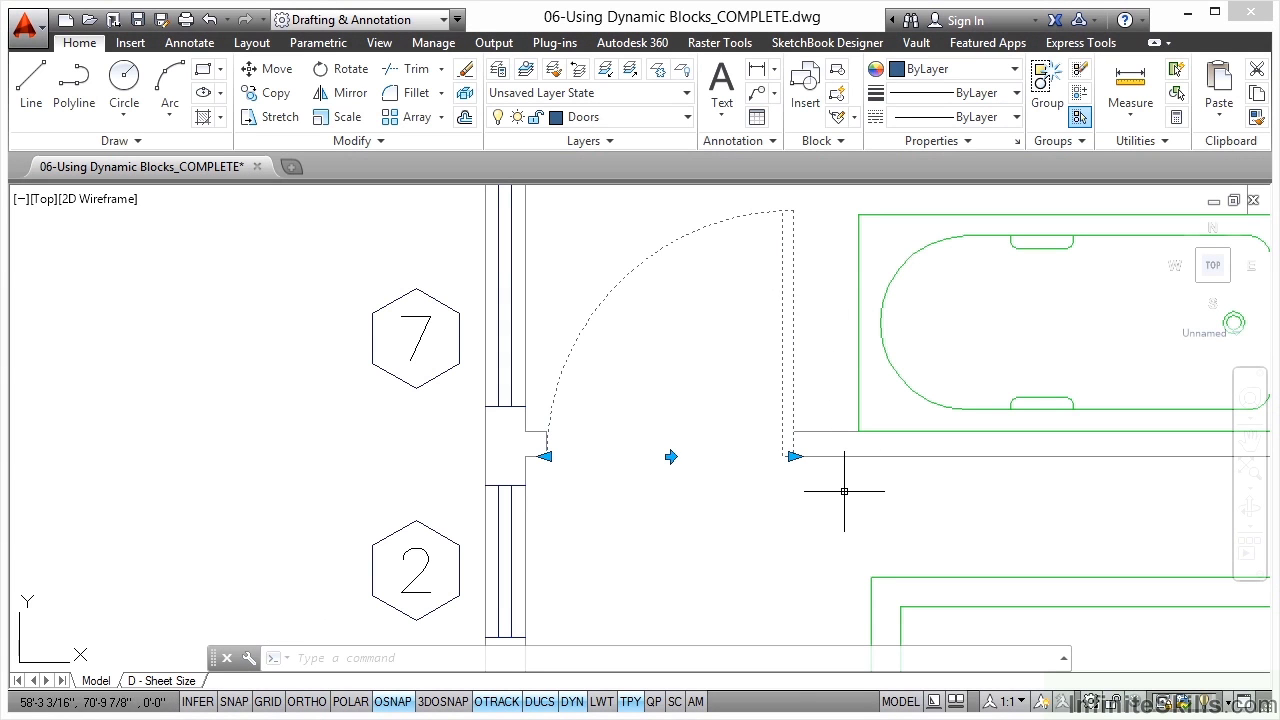
{"action": "key", "text": "Escape"}
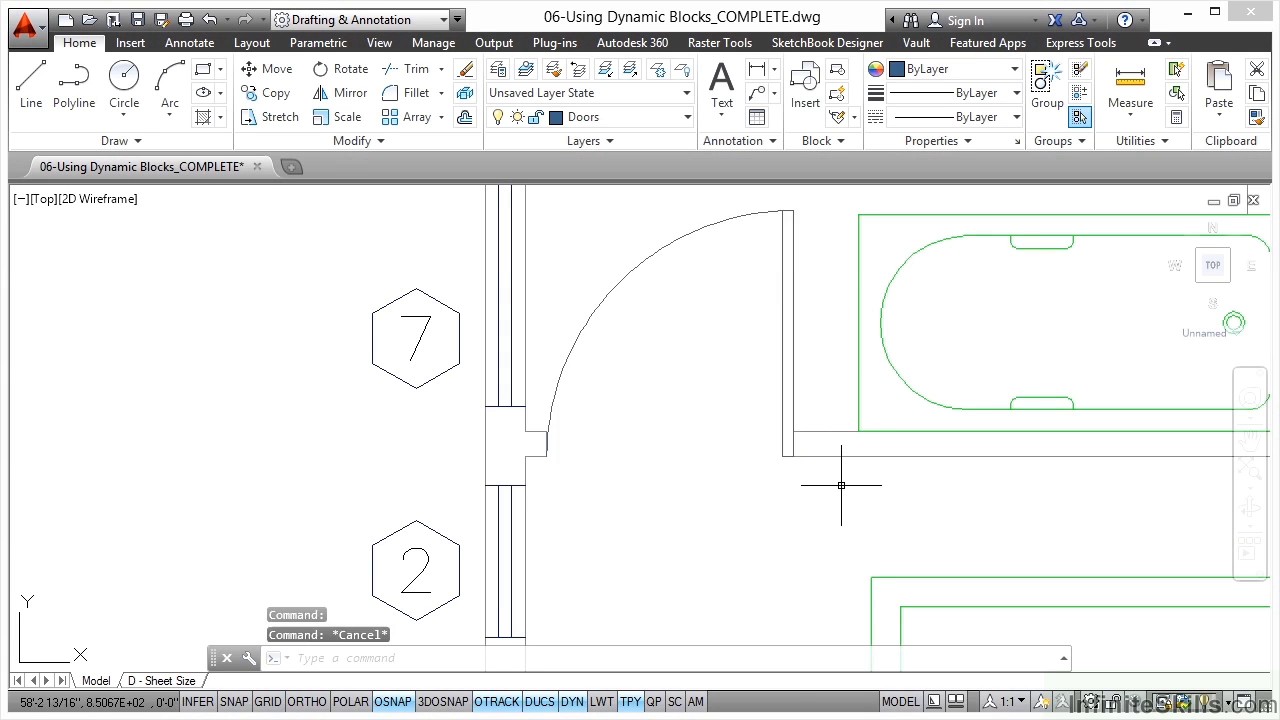
{"action": "scroll", "coordinate": [690, 360], "scroll_direction": "down", "scroll_amount": 4}
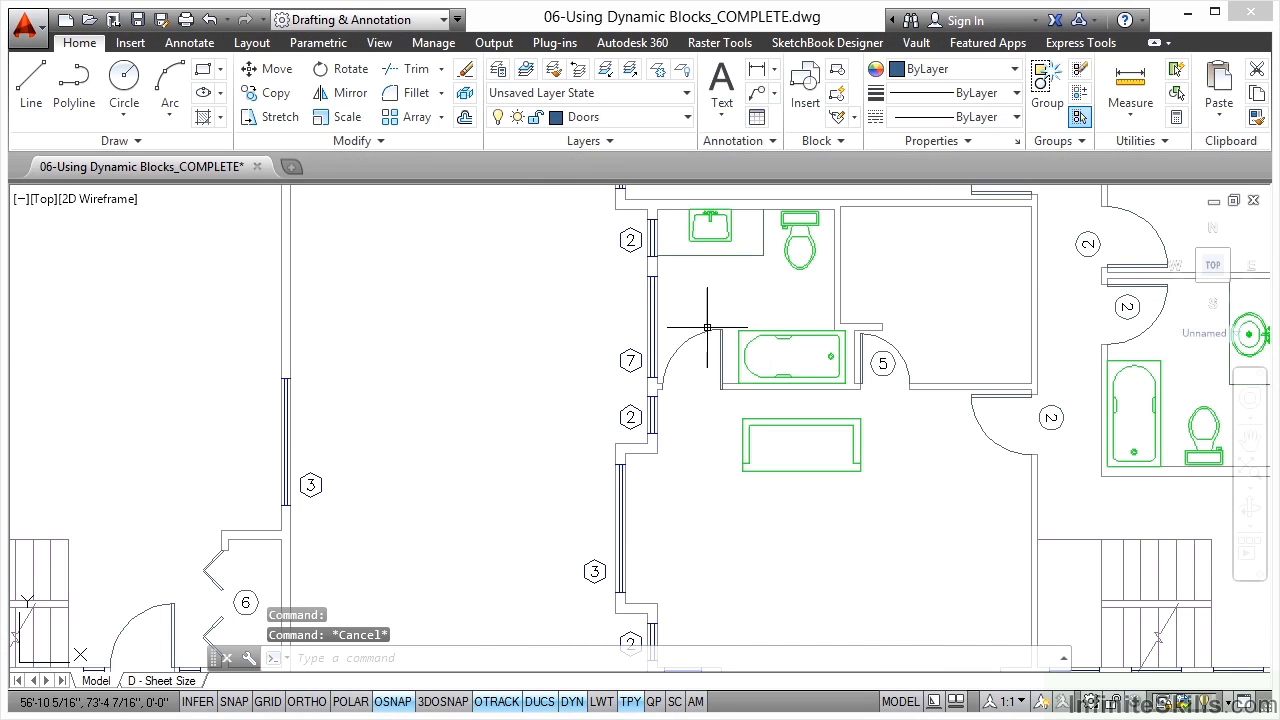
{"action": "middle_click_drag", "start_coordinate": [708, 305], "coordinate": [690, 349]}
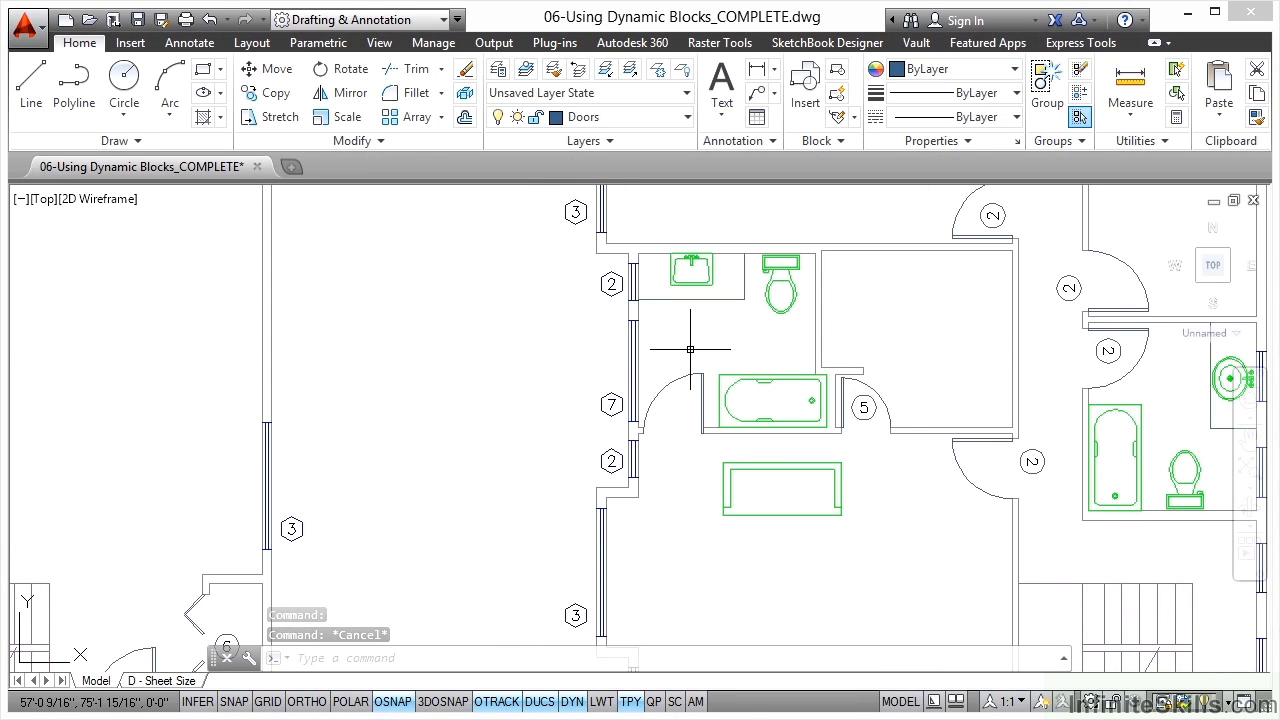
{"action": "middle_click", "coordinate": [690, 349]}
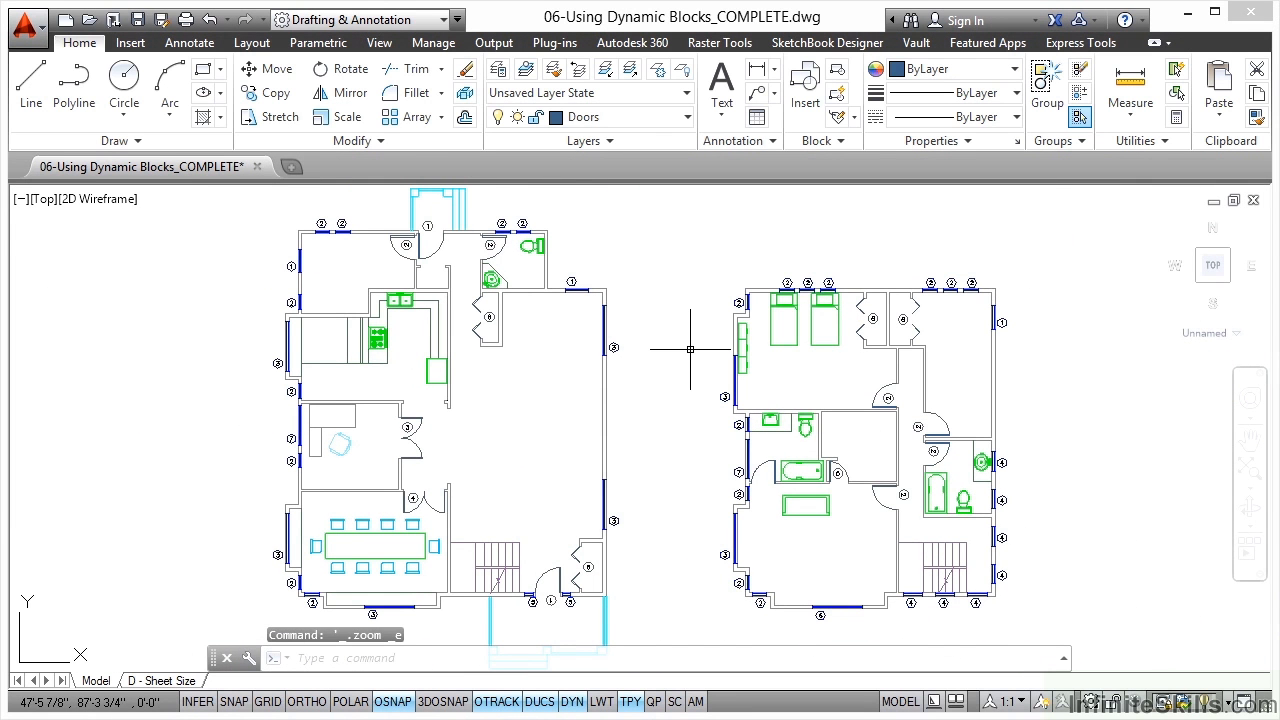